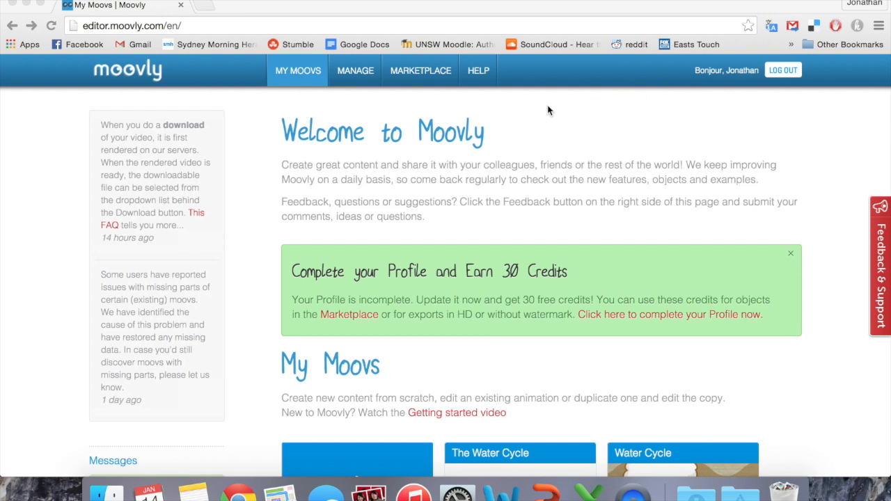
# Start a new Moov and title it "The Water Cycle".
pyautogui.scroll(-5, 547, 110)
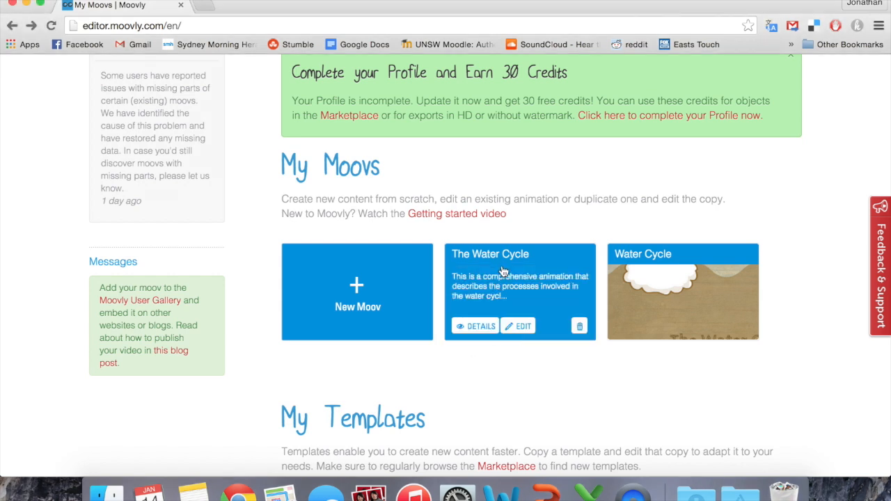
pyautogui.moveTo(505, 294)
pyautogui.moveTo(660, 277)
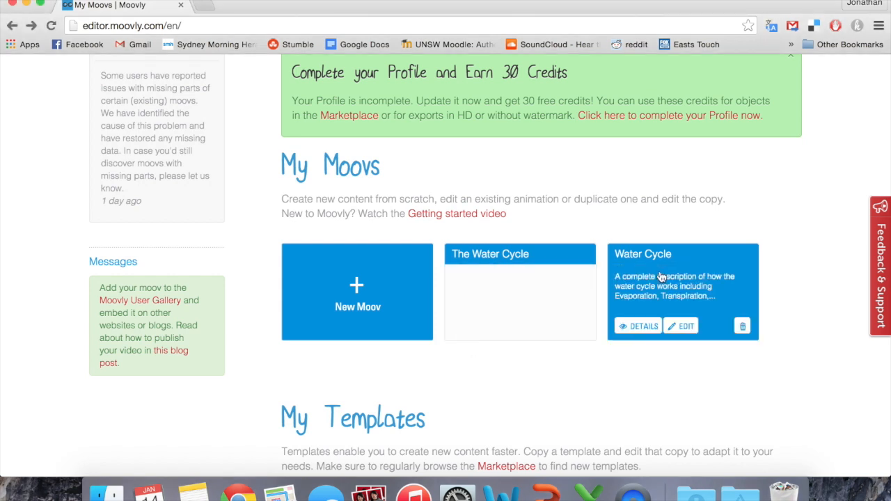
pyautogui.click(356, 291)
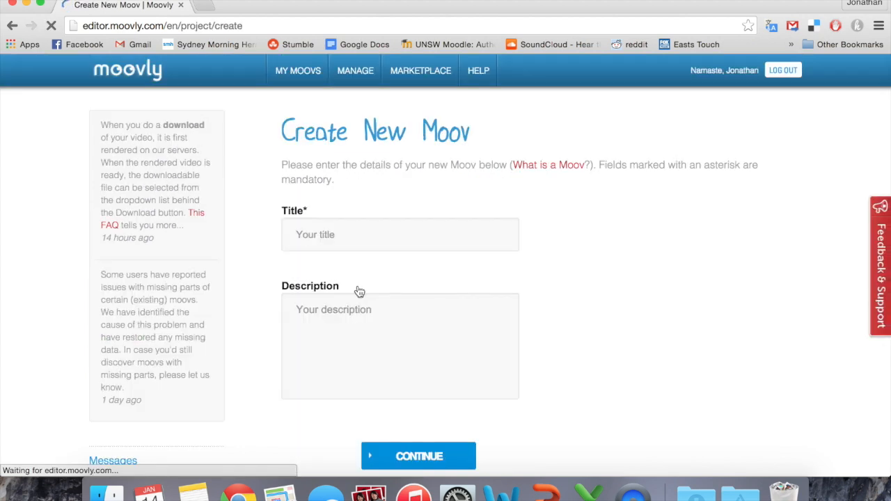
pyautogui.click(355, 238)
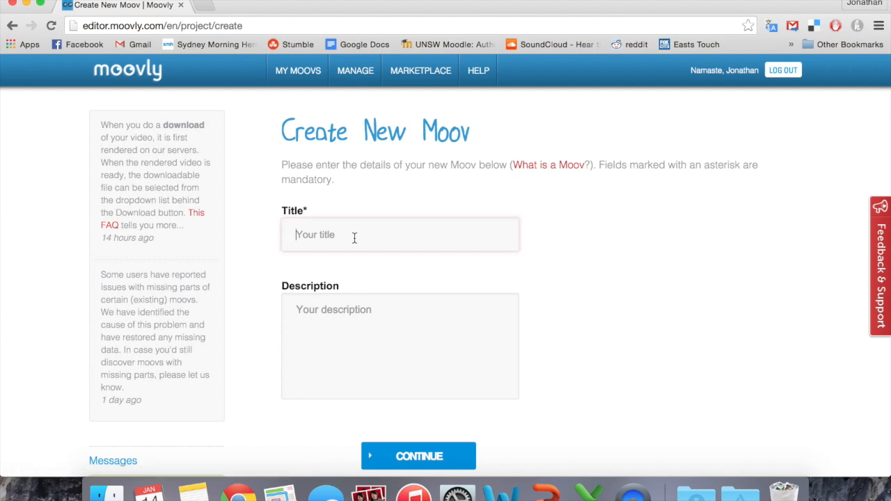
pyautogui.write('t')
pyautogui.press('BackSpace')
pyautogui.write('T')
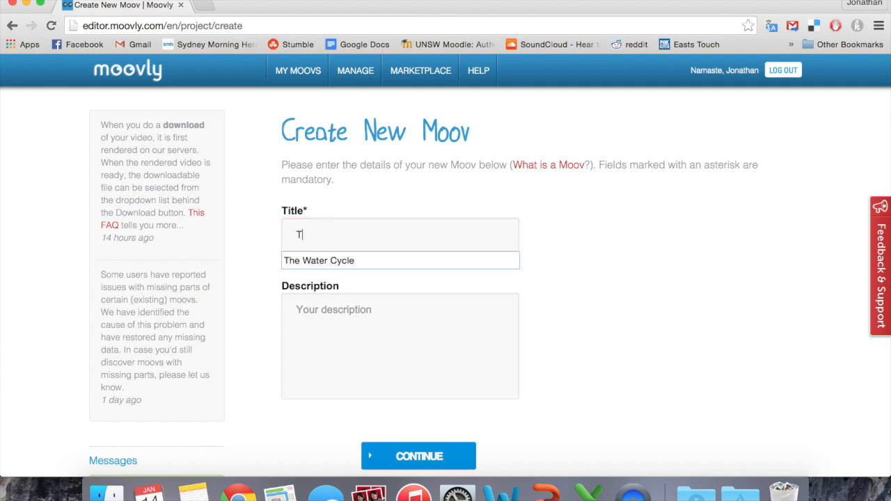
pyautogui.click(336, 256)
# Enter the description "Processes involved in the water cycle" and switch to the editor window of The Water Cycle project.
pyautogui.click(334, 320)
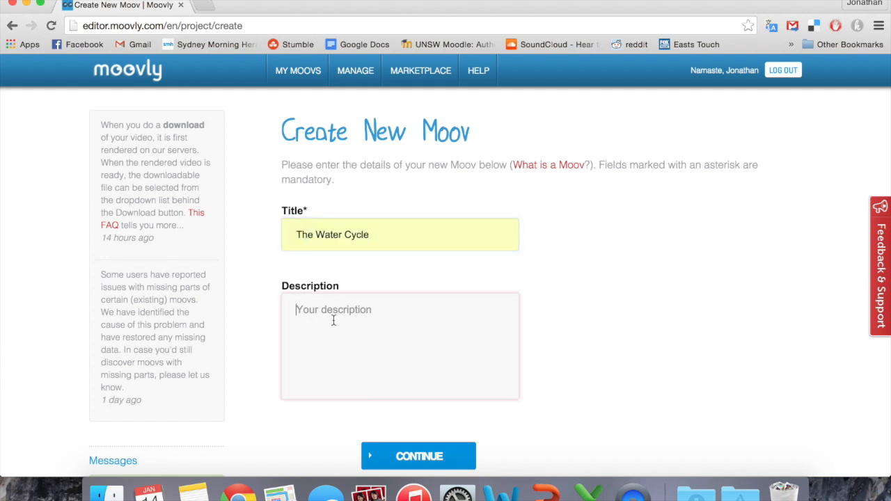
pyautogui.write('i')
pyautogui.press('BackSpace')
pyautogui.write('p')
pyautogui.press('BackSpace')
pyautogui.write('Processes involved in the water cycle')
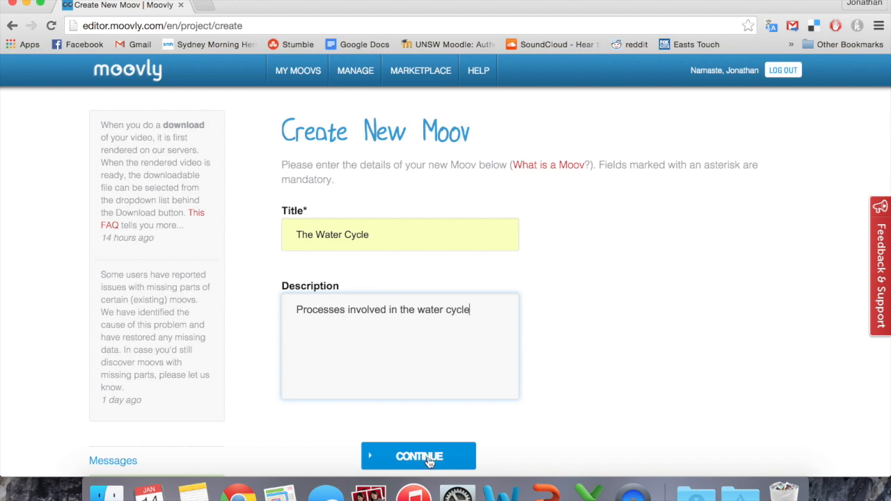
pyautogui.hotkey('ctrl', 'Down')
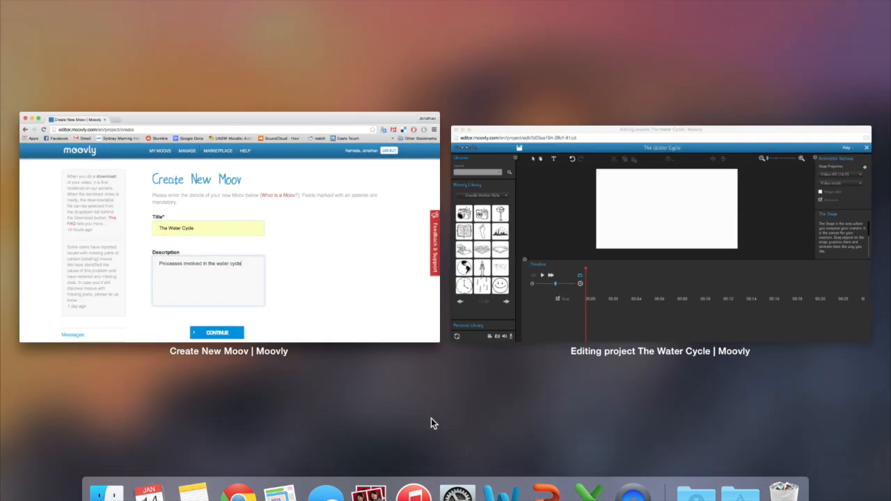
pyautogui.click(576, 333)
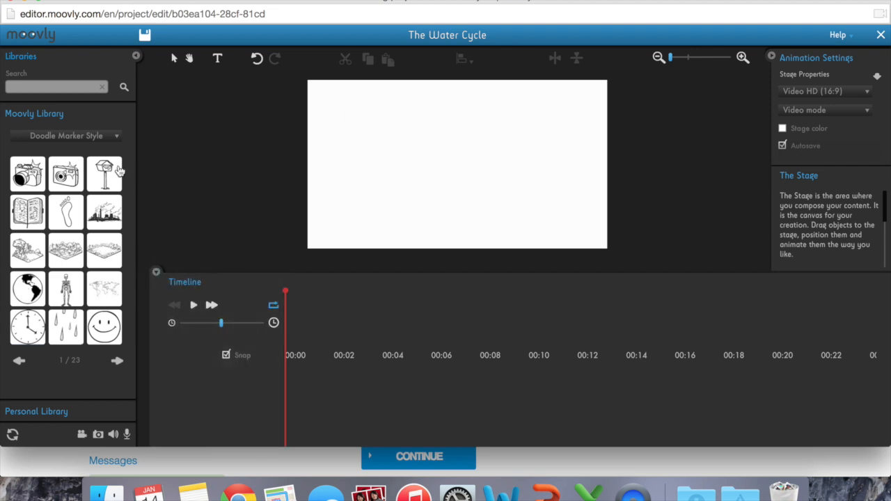
# Search the library for "Cloud" and place the first shaded cloud in the upper-left area of the stage.
pyautogui.click(72, 87)
pyautogui.write('Cloud')
pyautogui.press('Return')
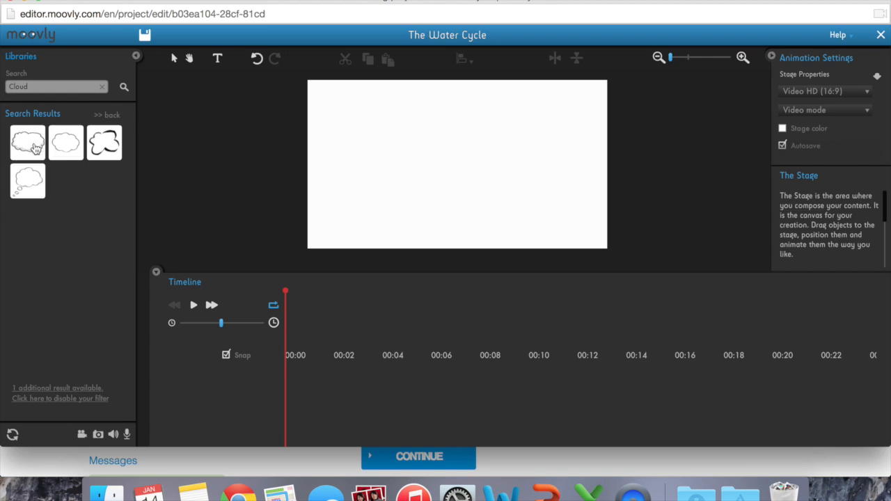
pyautogui.moveTo(41, 160)
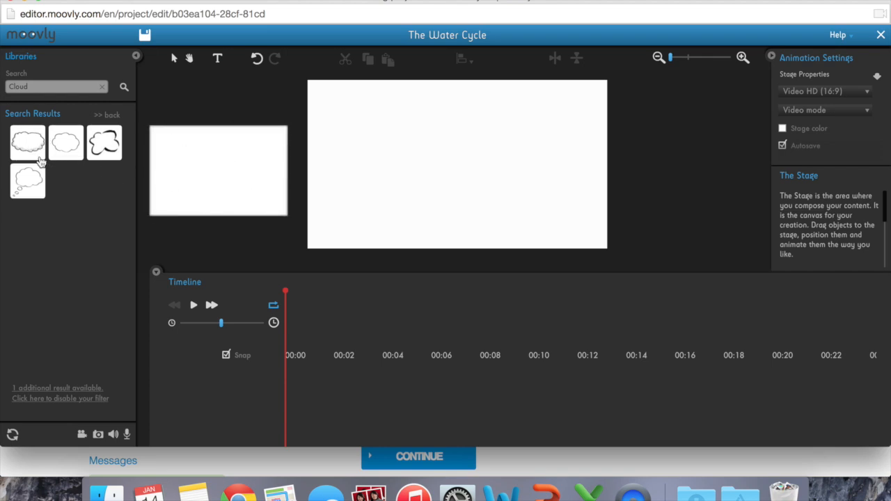
pyautogui.moveTo(35, 154); pyautogui.dragTo(373, 124)
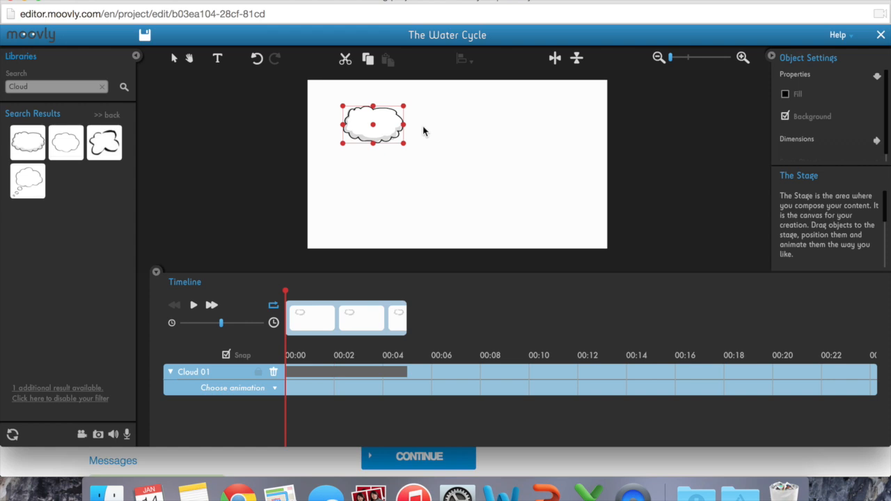
# Enlarge the cloud to roughly twice its size and position it in the stage's upper-left corner with a very slight rotation.
pyautogui.moveTo(405, 144); pyautogui.dragTo(474, 185)
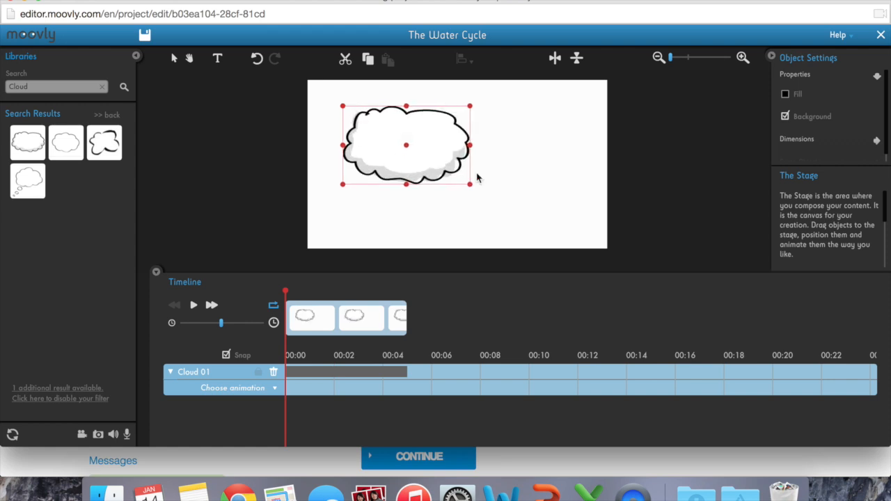
pyautogui.moveTo(428, 149); pyautogui.dragTo(399, 128)
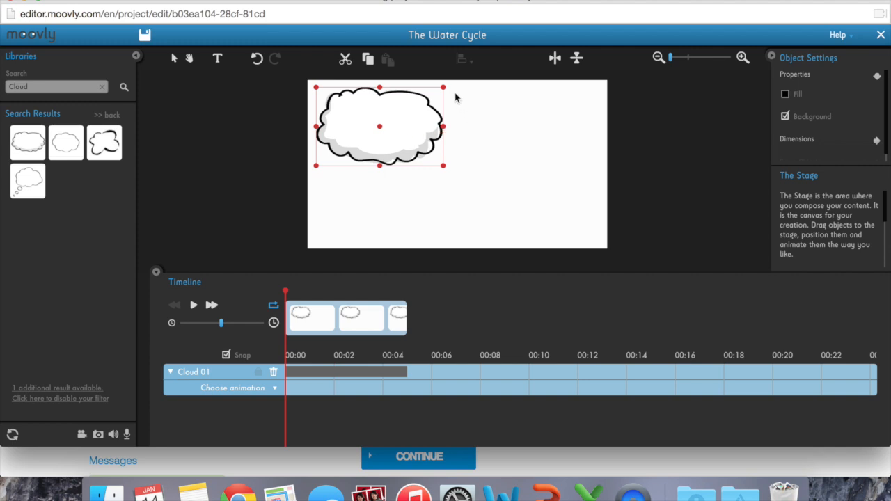
pyautogui.moveTo(446, 88)
pyautogui.mouseDown()
pyautogui.moveTo(459, 135)
pyautogui.moveTo(451, 87)
pyautogui.mouseUp()
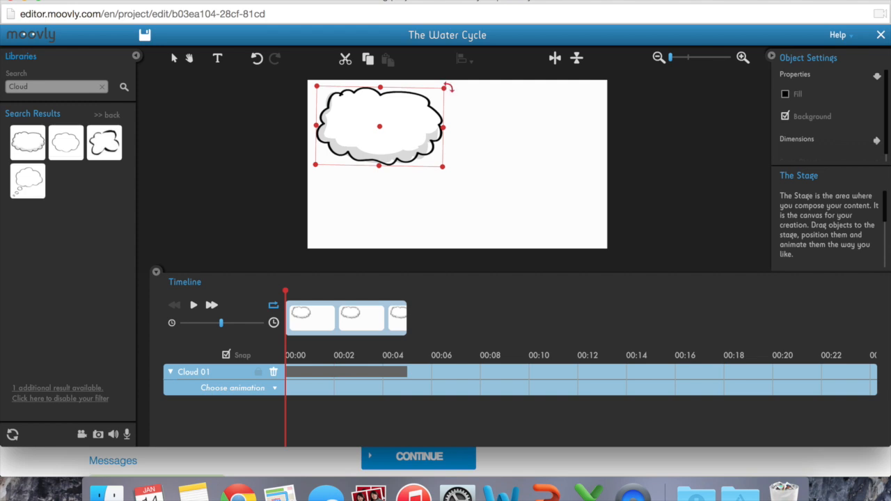
pyautogui.moveTo(449, 88); pyautogui.dragTo(449, 87)
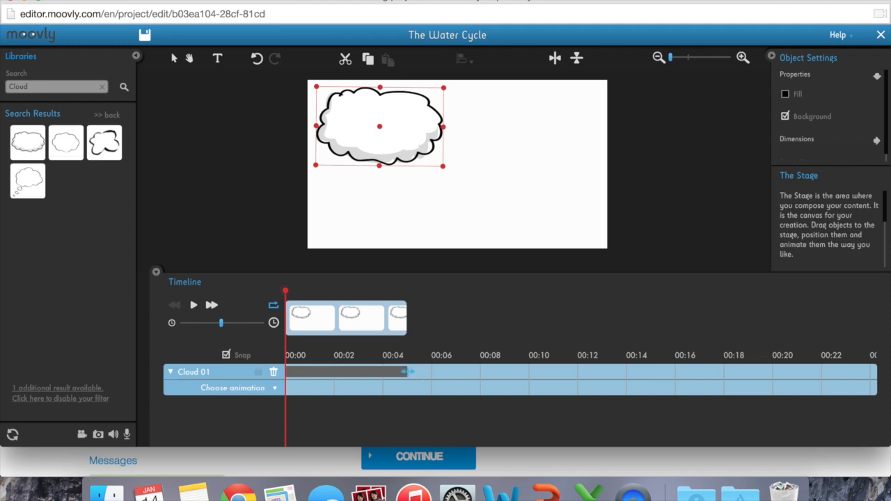
# Extend the cloud's duration on the timeline to 10 seconds and briefly preview the playback.
pyautogui.moveTo(409, 371); pyautogui.dragTo(533, 370)
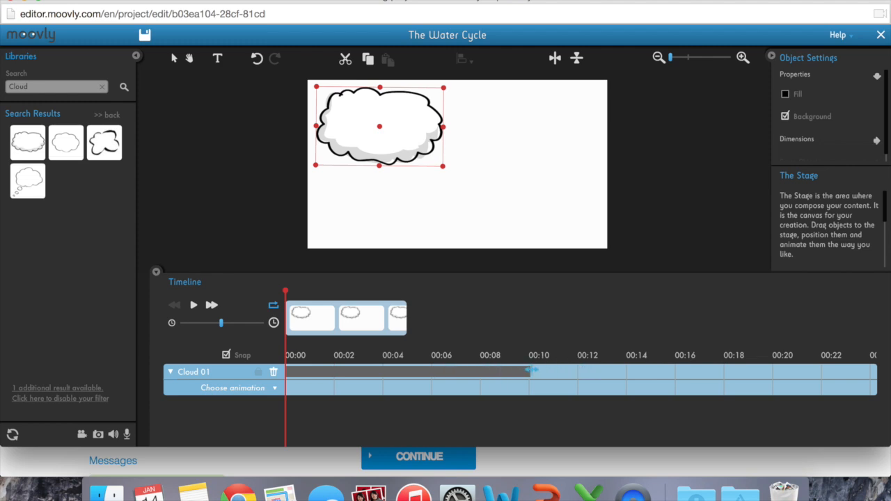
pyautogui.moveTo(529, 370); pyautogui.dragTo(529, 369)
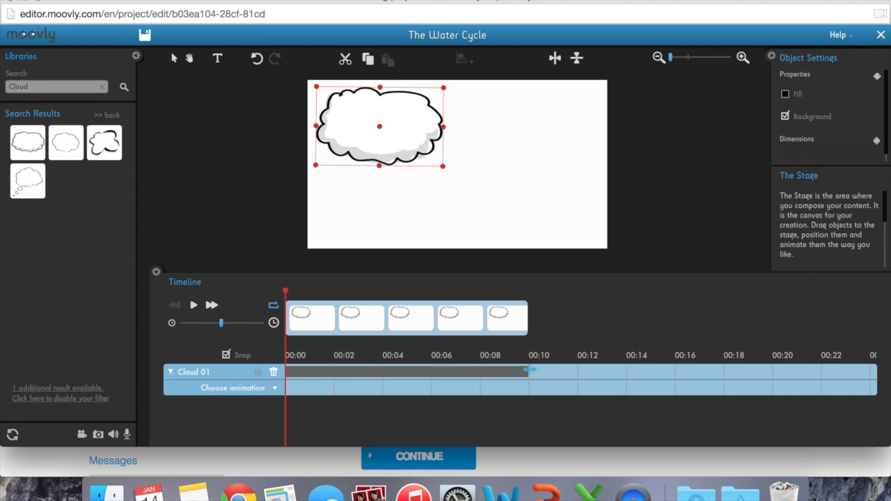
pyautogui.click(194, 306)
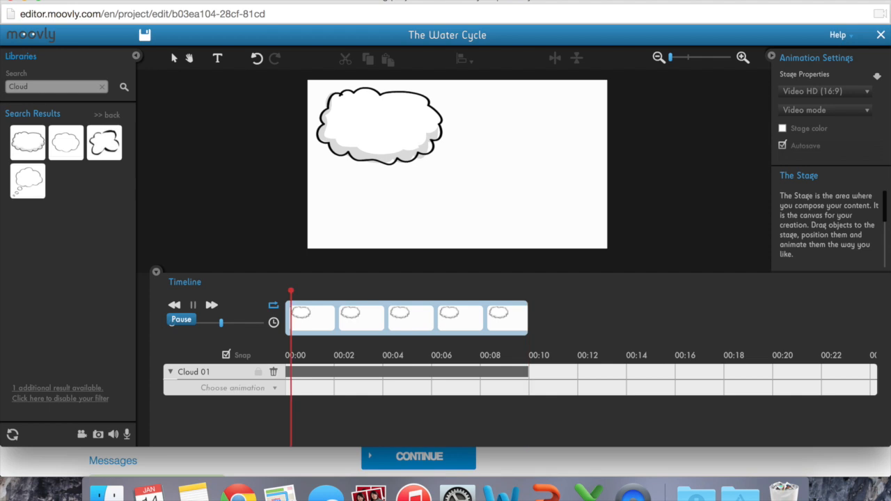
pyautogui.click(193, 305)
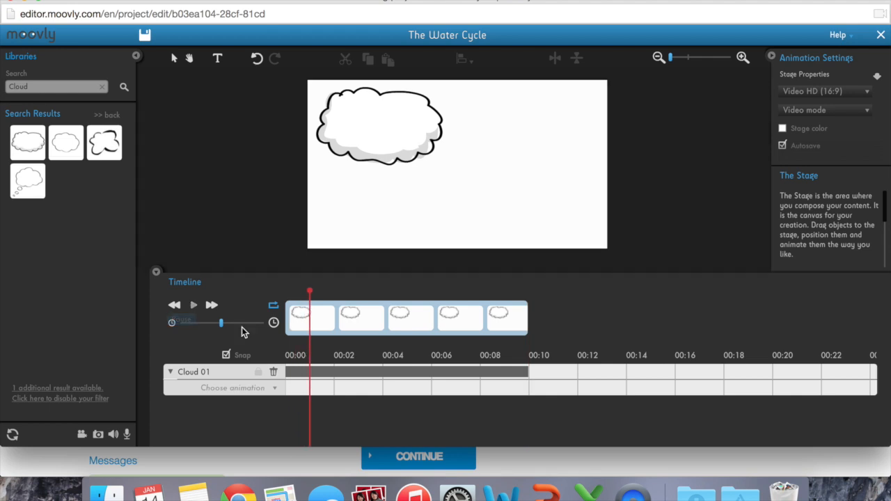
# Add an Explosion animation to the cloud at the 1-second mark and look over the other available animations.
pyautogui.click(275, 390)
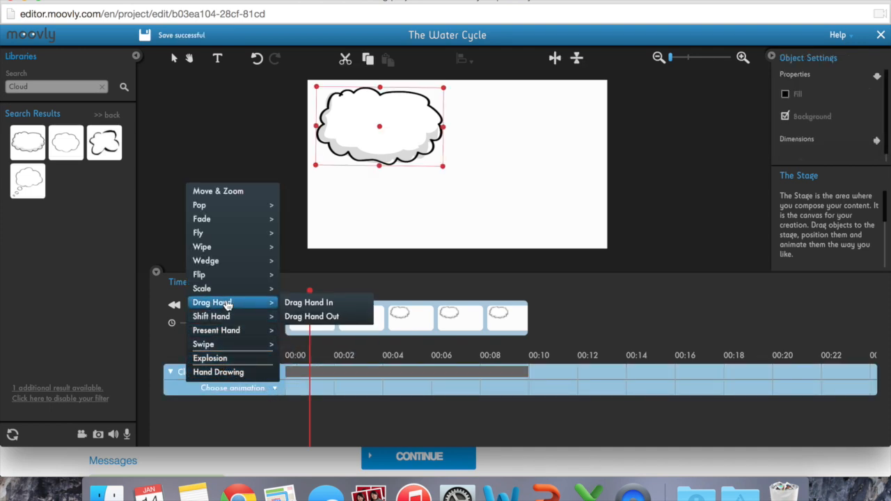
pyautogui.click(220, 358)
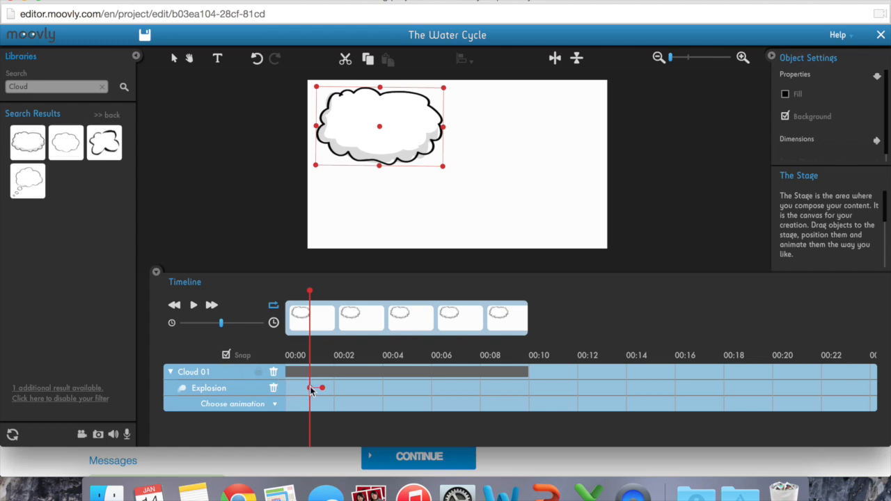
pyautogui.click(262, 408)
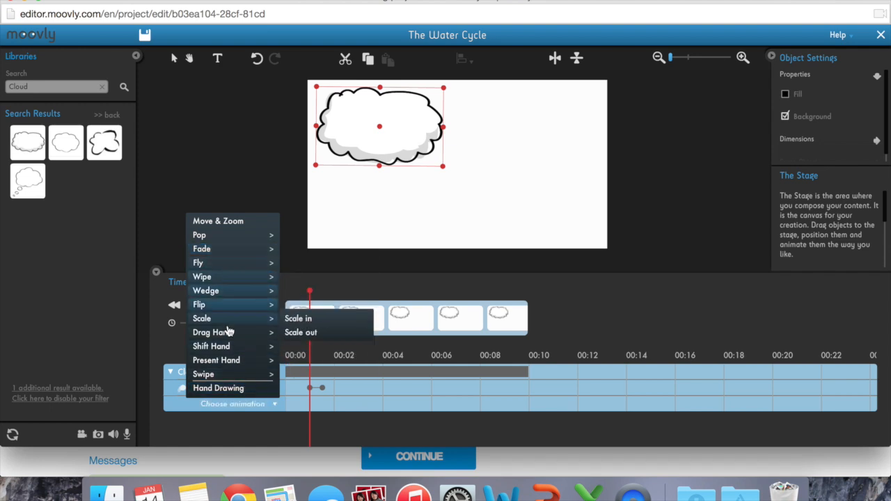
pyautogui.moveTo(234, 382)
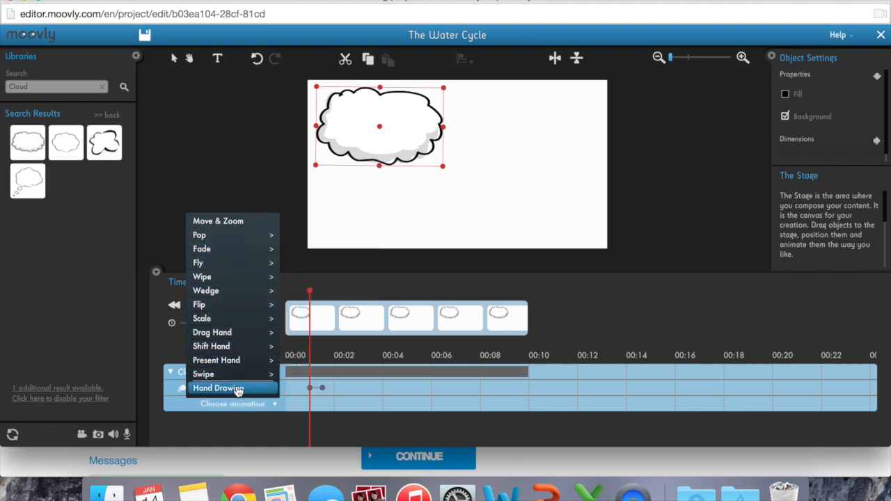
pyautogui.click(175, 390)
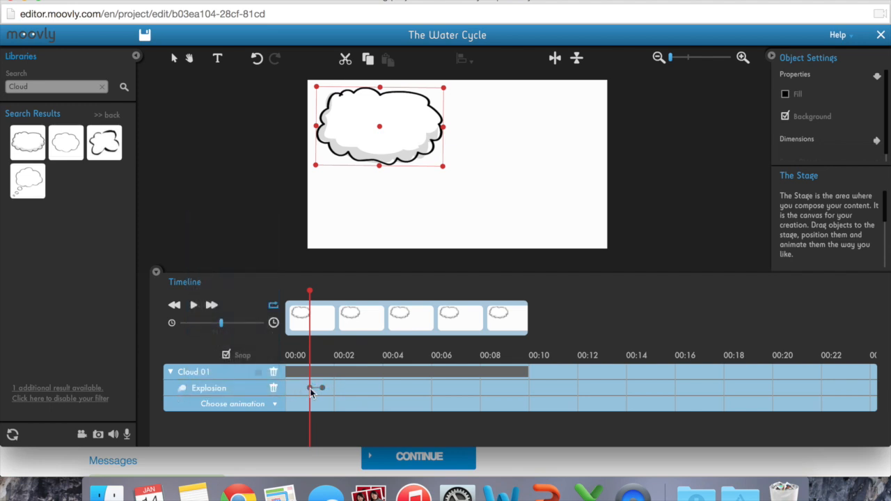
# Play the animation from the beginning of the timeline to preview the cloud's explosion.
pyautogui.press('space')
pyautogui.press('space')
pyautogui.moveTo(336, 291); pyautogui.dragTo(271, 299)
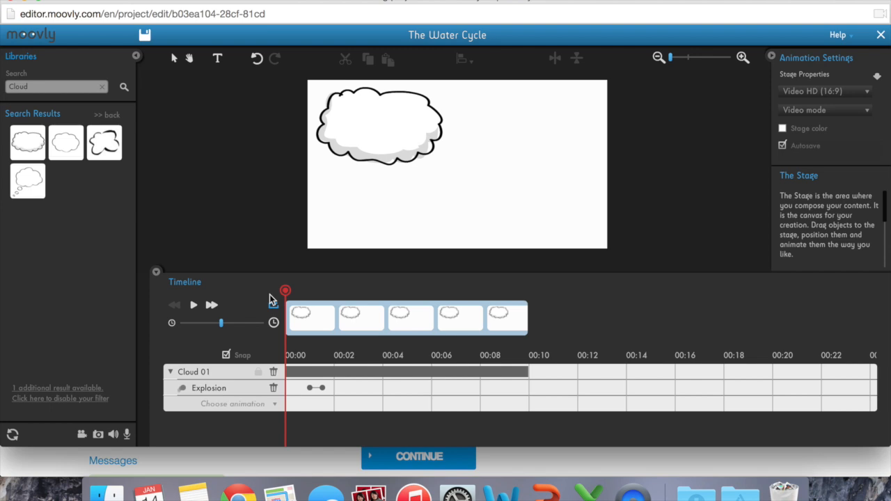
pyautogui.press('space')
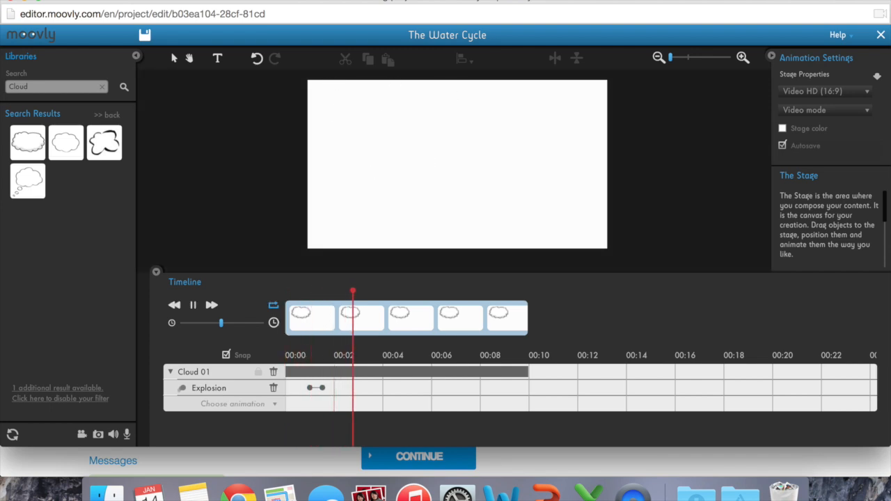
pyautogui.press('space')
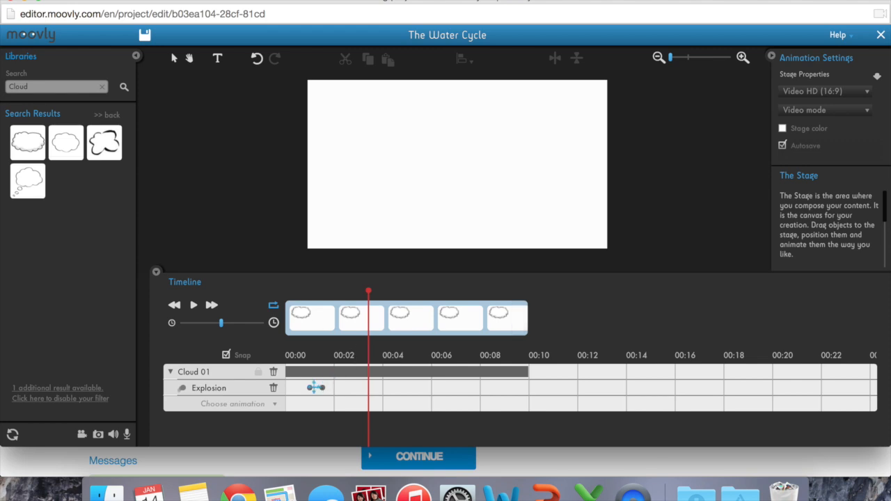
# Move the cloud's Explosion animation to about 8 seconds and preview it.
pyautogui.click(322, 388)
pyautogui.moveTo(324, 387); pyautogui.dragTo(489, 388)
pyautogui.press('space')
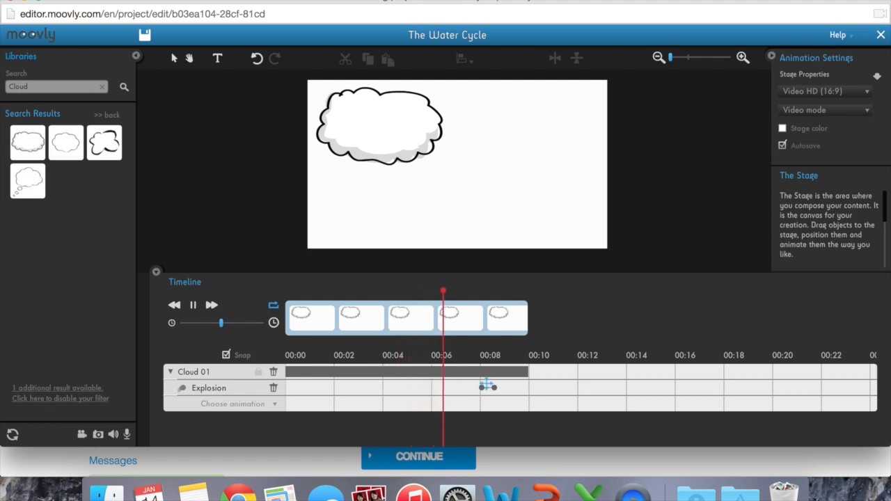
pyautogui.press('space')
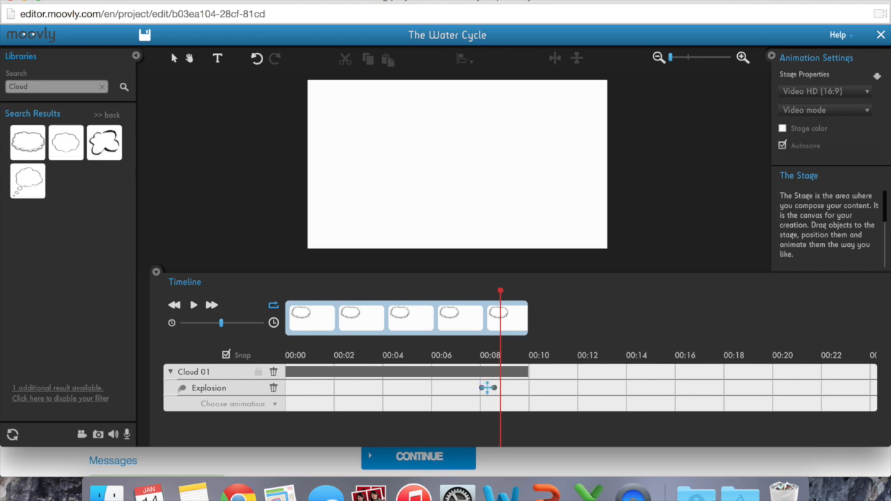
# Move the Explosion animation to the start of the timeline and add a Fade in animation to the cloud.
pyautogui.click(488, 388)
pyautogui.moveTo(498, 391); pyautogui.dragTo(294, 388)
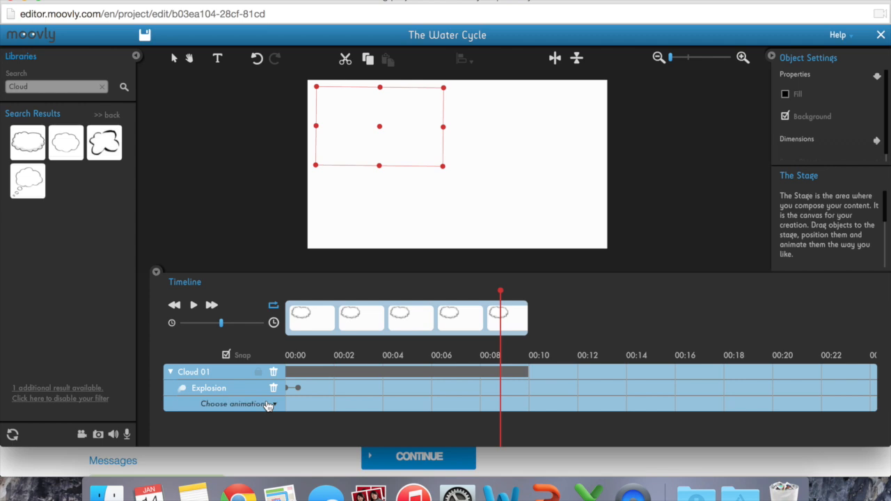
pyautogui.click(271, 404)
pyautogui.moveTo(234, 251)
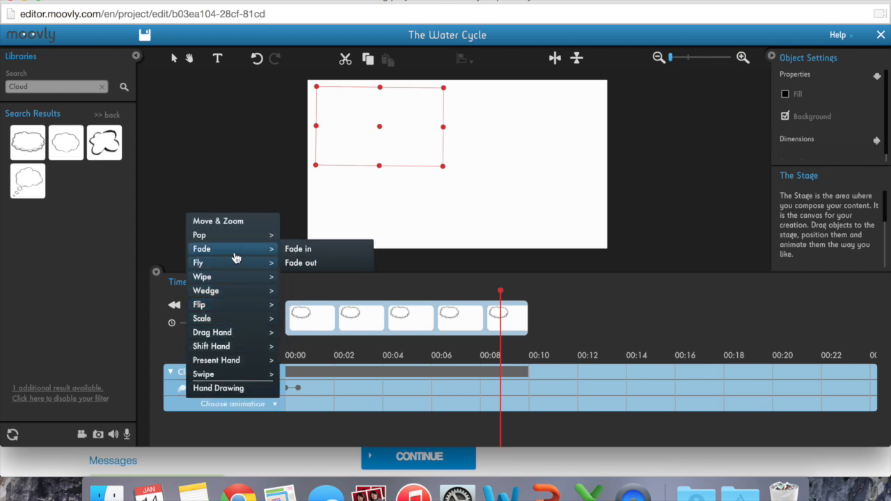
pyautogui.click(288, 250)
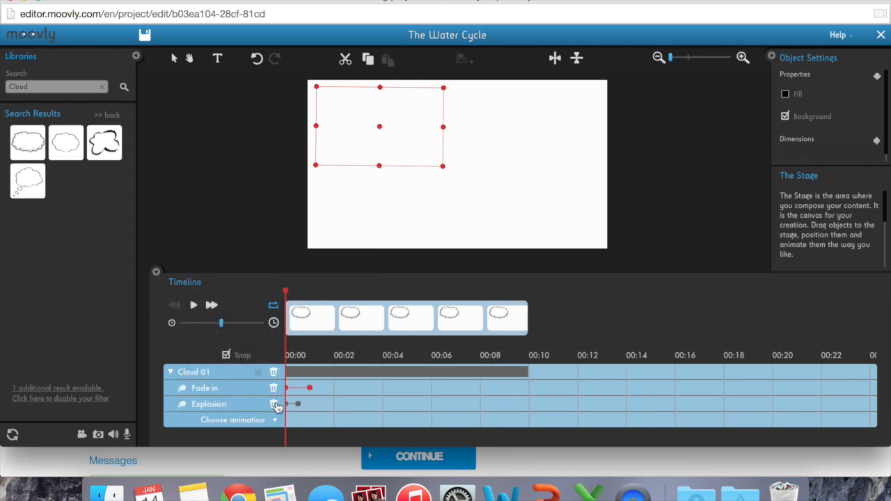
# Lengthen the cloud's Fade in to end at 6 seconds, move the Explosion to about 7.5 seconds, and preview the timing.
pyautogui.moveTo(309, 387); pyautogui.dragTo(431, 388)
pyautogui.moveTo(297, 403); pyautogui.dragTo(479, 403)
pyautogui.press('space')
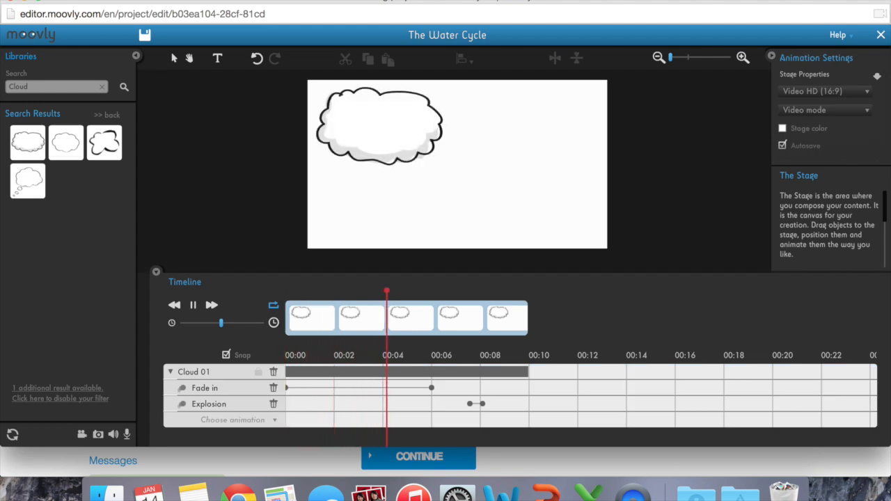
pyautogui.press('space')
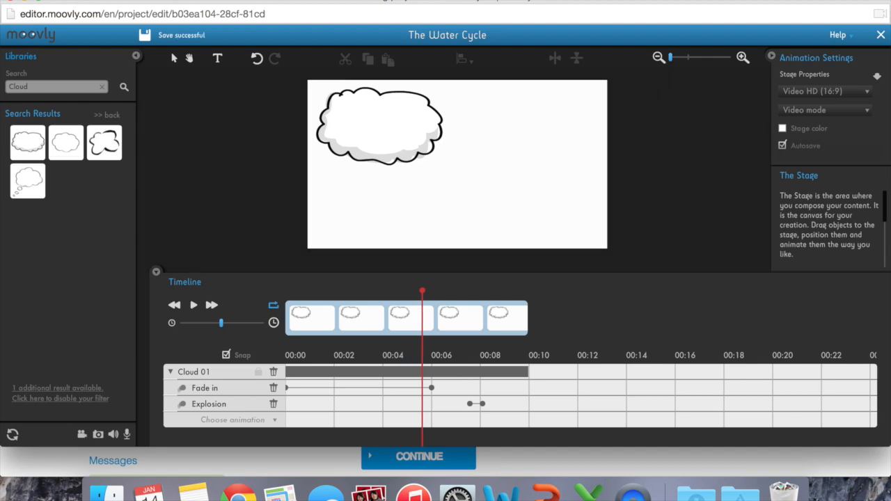
# Delete the cloud's Explosion animation and add the text "Condensation" beside the cloud on the stage.
pyautogui.click(273, 404)
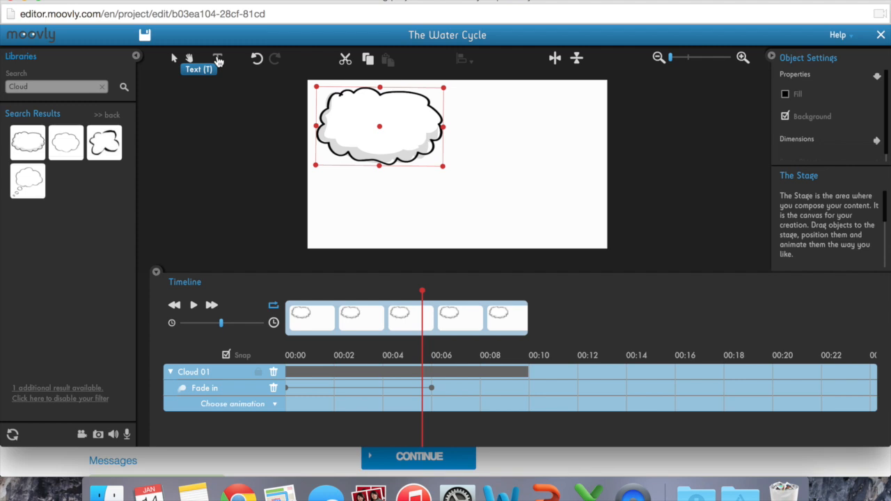
pyautogui.click(217, 61)
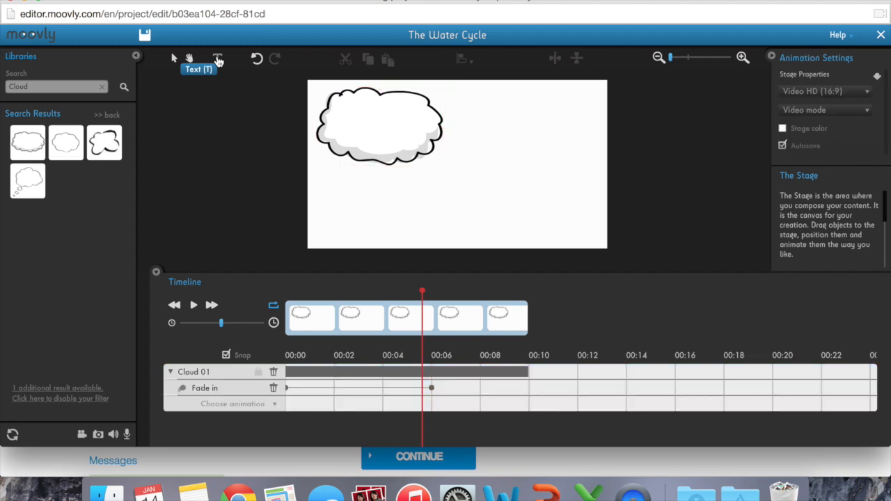
pyautogui.click(504, 109)
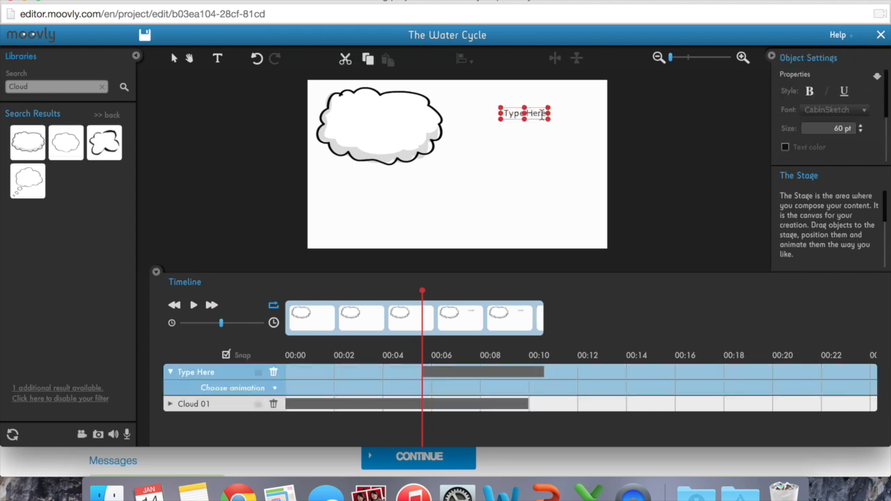
pyautogui.moveTo(548, 119); pyautogui.dragTo(620, 137)
pyautogui.moveTo(569, 108); pyautogui.dragTo(452, 103)
pyautogui.write('Condensation')
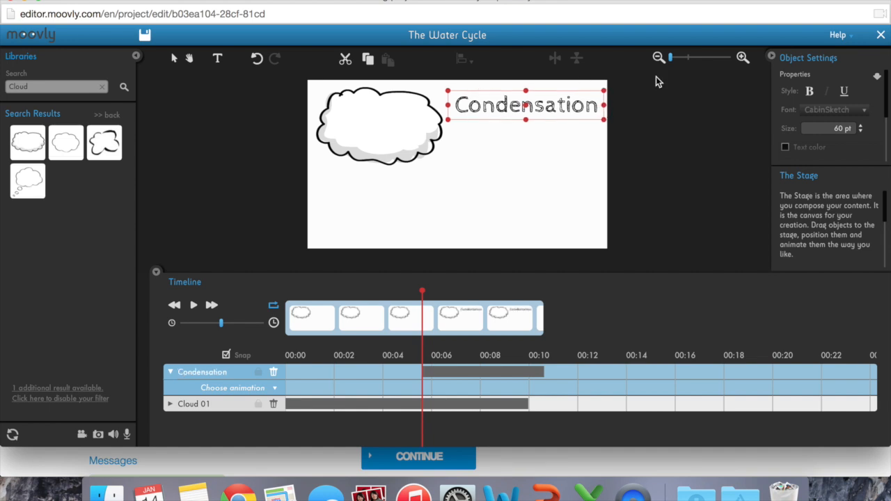
# Set the Condensation text's font to Mywriting and its size to 59 pt.
pyautogui.click(821, 110)
pyautogui.click(823, 126)
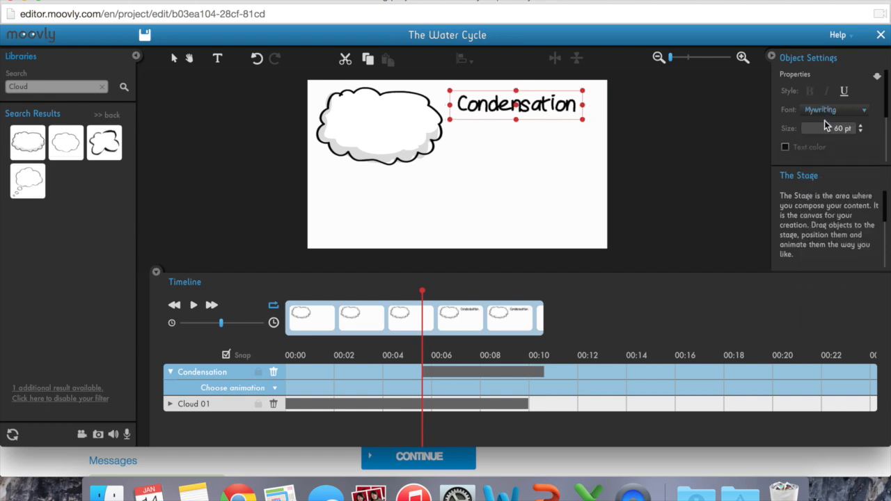
pyautogui.click(860, 125)
pyautogui.click(860, 126)
pyautogui.click(860, 126)
pyautogui.click(860, 126)
pyautogui.click(861, 126)
pyautogui.click(861, 127)
pyautogui.click(860, 127)
pyautogui.click(861, 132)
pyautogui.click(861, 131)
pyautogui.click(861, 131)
pyautogui.click(861, 131)
pyautogui.click(861, 132)
pyautogui.click(860, 131)
pyautogui.click(861, 131)
pyautogui.click(860, 131)
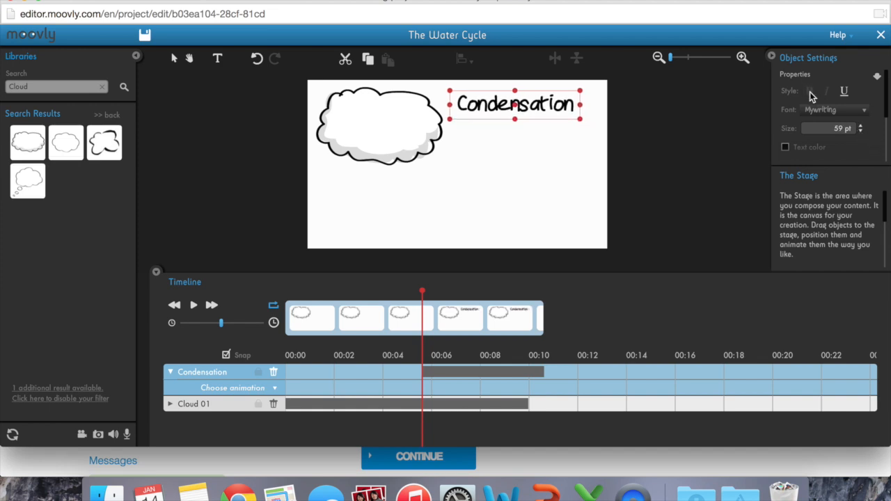
# Color the Condensation text light blue (00C8FE).
pyautogui.doubleClick(531, 103)
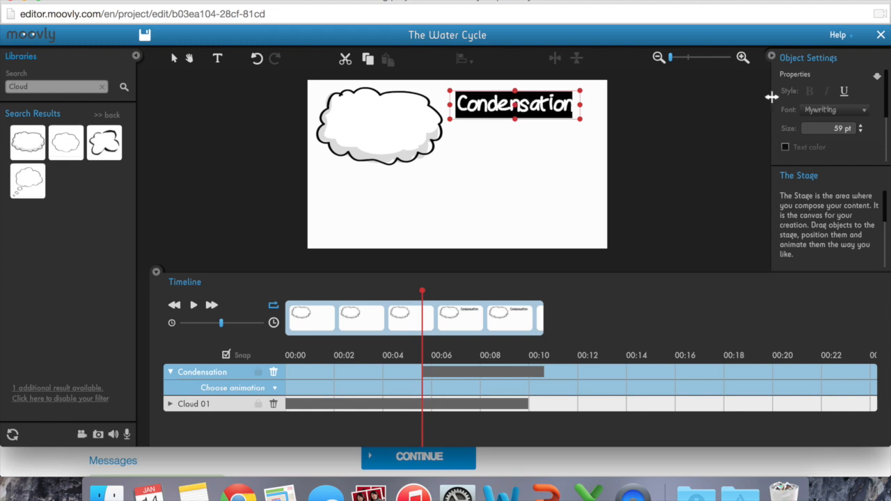
pyautogui.click(844, 92)
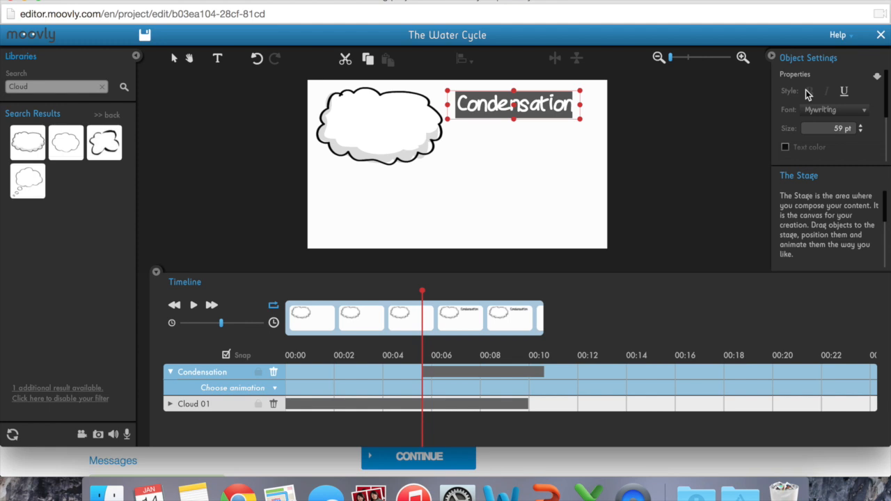
pyautogui.click(788, 147)
pyautogui.moveTo(791, 182); pyautogui.dragTo(780, 197)
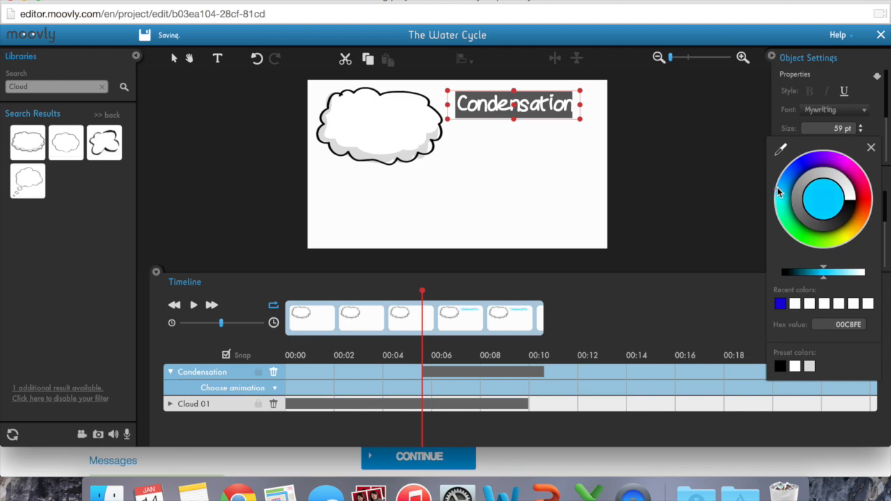
pyautogui.click(563, 172)
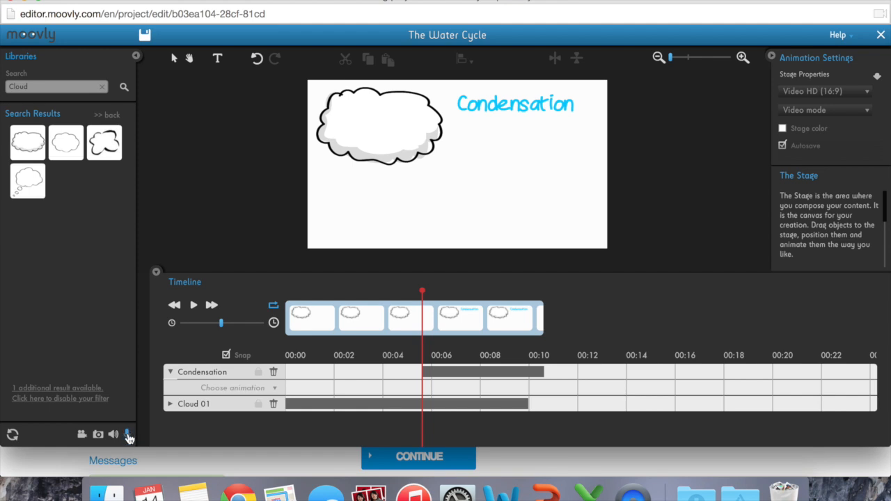
# Record a voice-over about 16 seconds long and save it with the title Condensation.
pyautogui.click(128, 434)
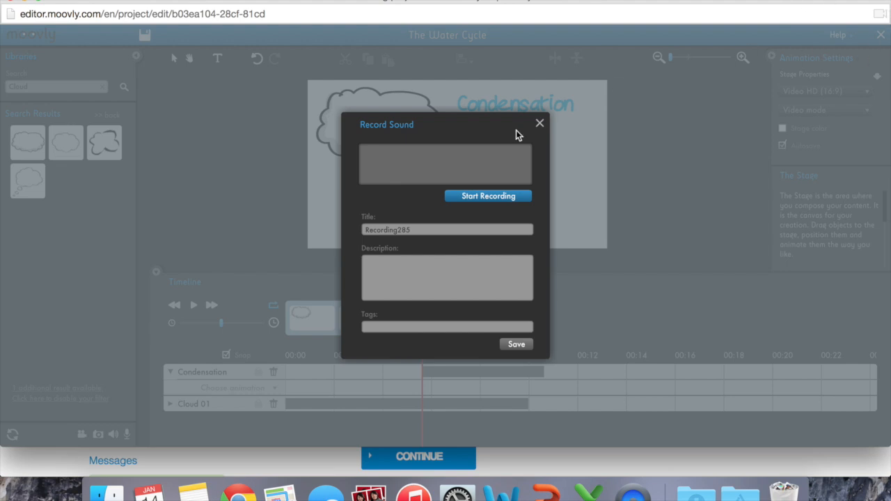
pyautogui.click(492, 196)
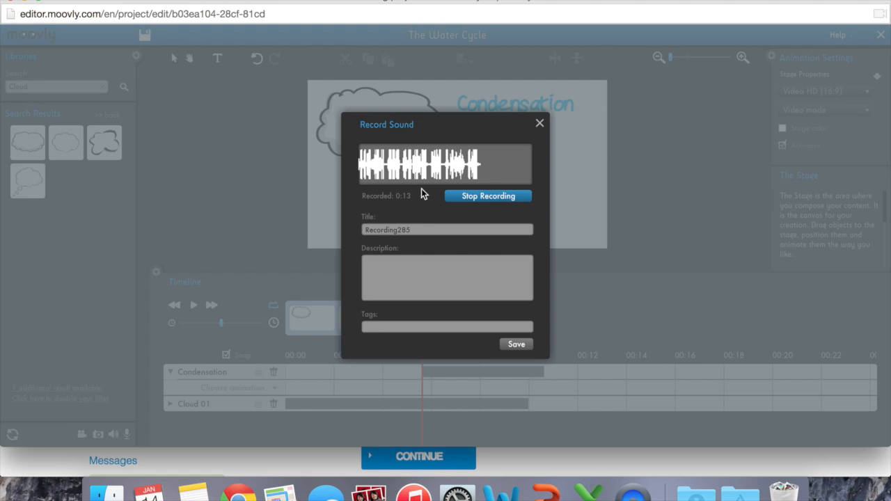
pyautogui.click(490, 196)
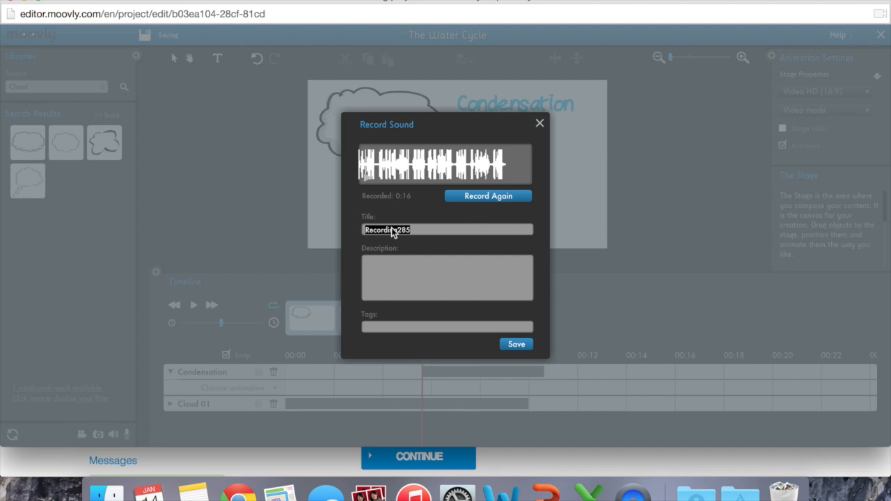
pyautogui.write('Condensation')
pyautogui.click(516, 345)
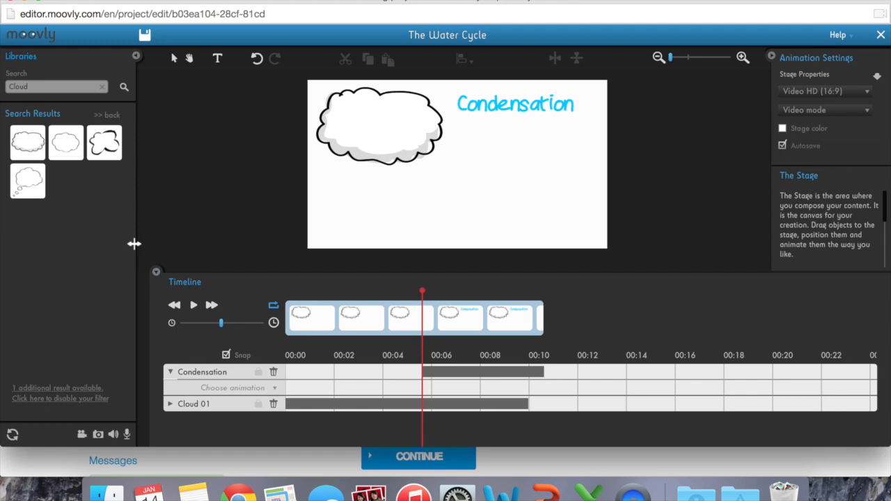
# Add the Condensation recording from the personal library's sounds to the timeline, starting with the Condensation text at about 5.5 seconds.
pyautogui.click(103, 89)
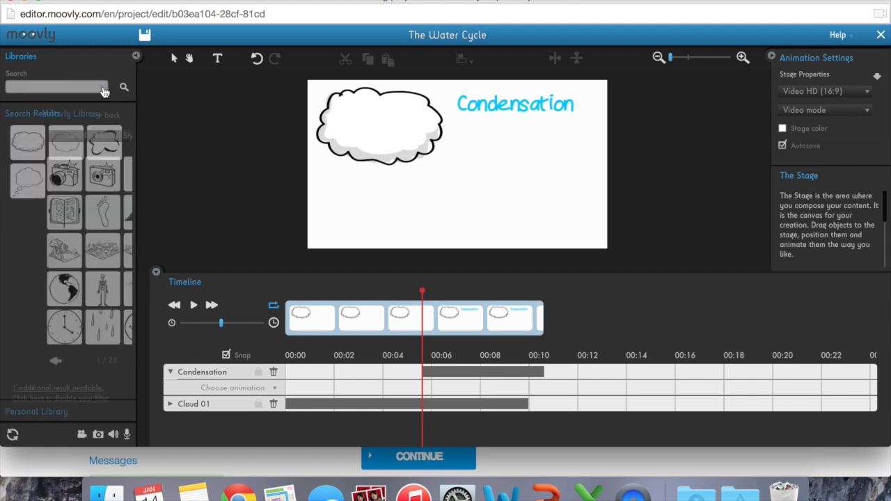
pyautogui.click(59, 416)
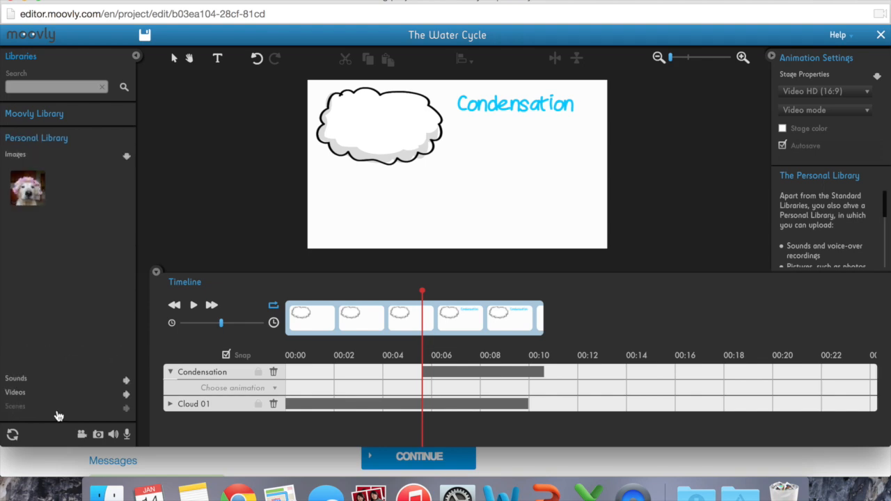
pyautogui.click(13, 155)
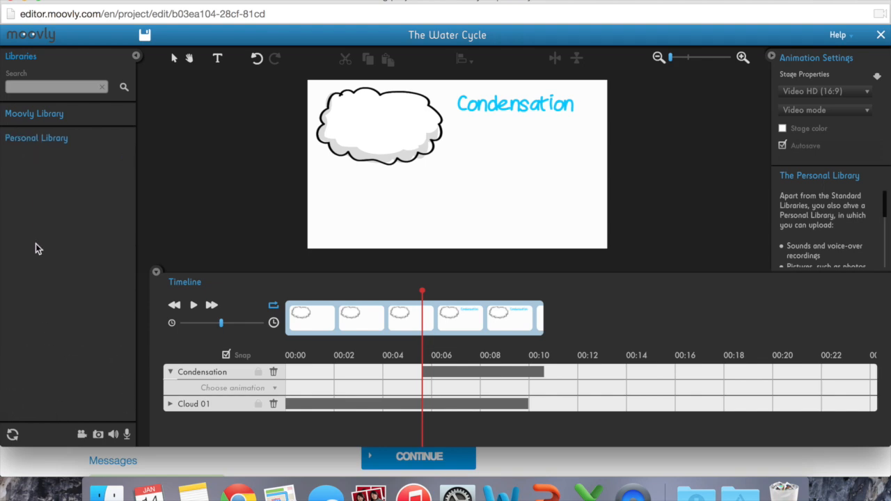
pyautogui.click(31, 173)
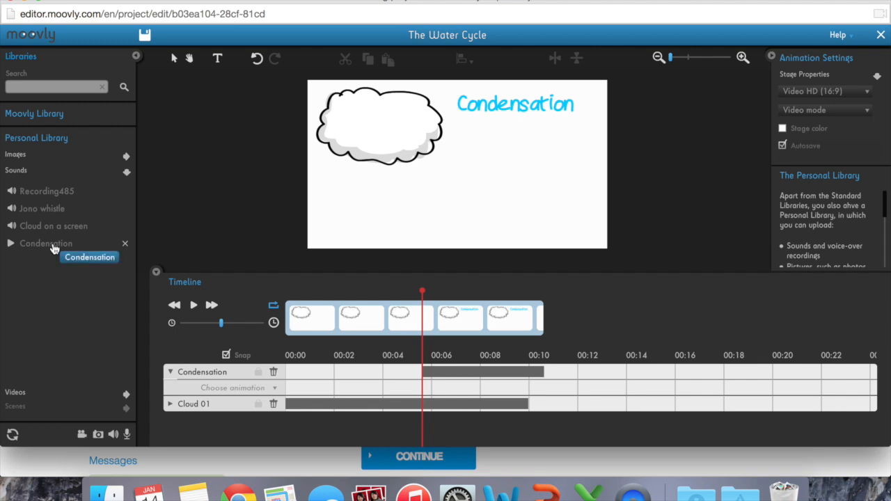
pyautogui.moveTo(54, 248); pyautogui.dragTo(459, 194)
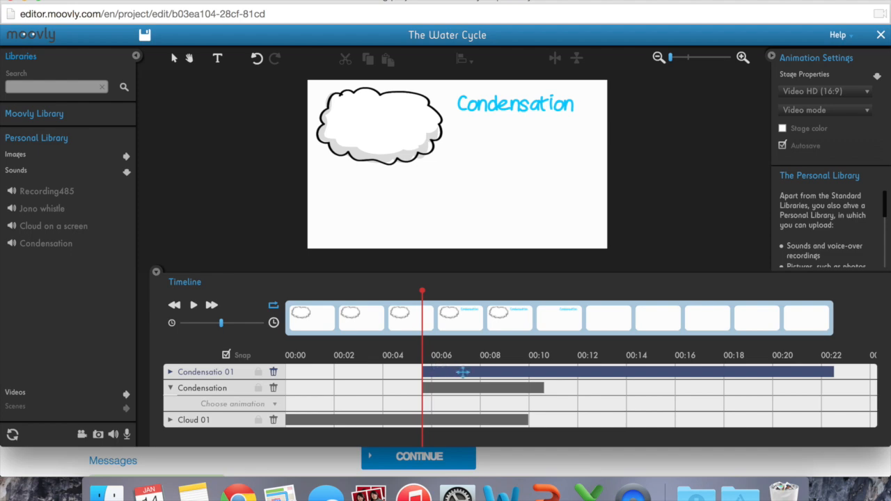
pyautogui.moveTo(476, 372); pyautogui.dragTo(532, 371)
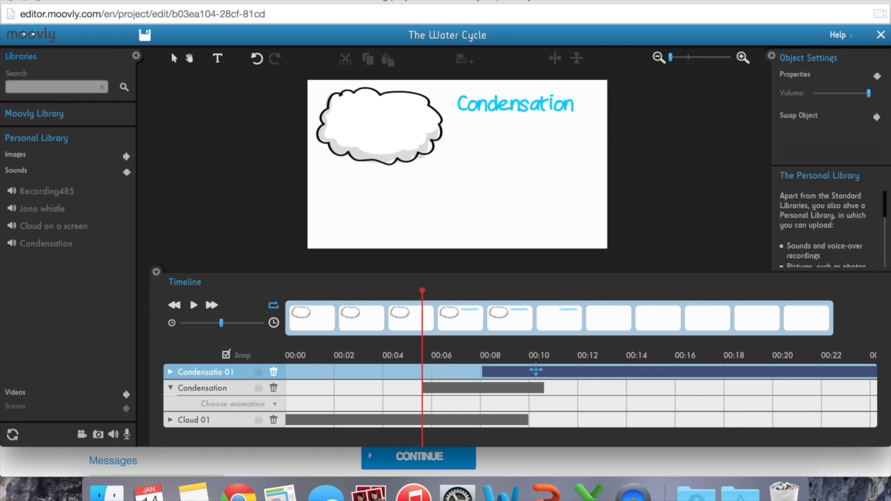
pyautogui.moveTo(534, 371); pyautogui.dragTo(479, 380)
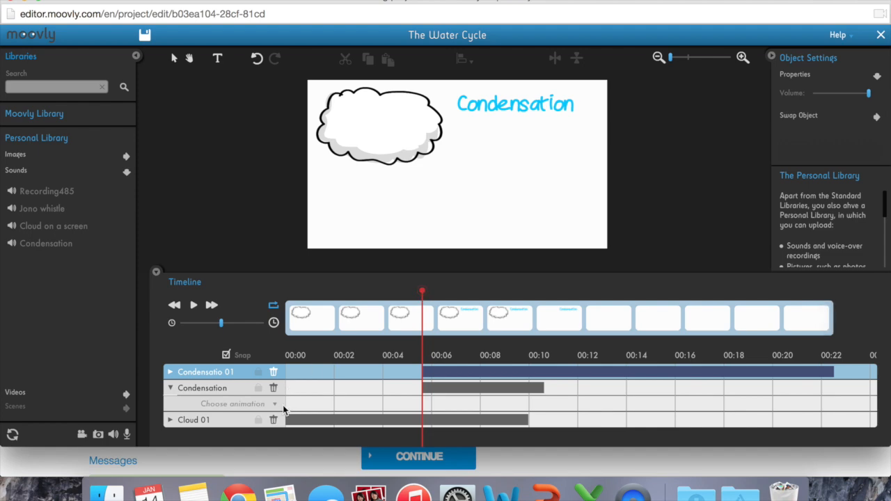
# Add a Fade in animation to the Condensation text.
pyautogui.click(269, 405)
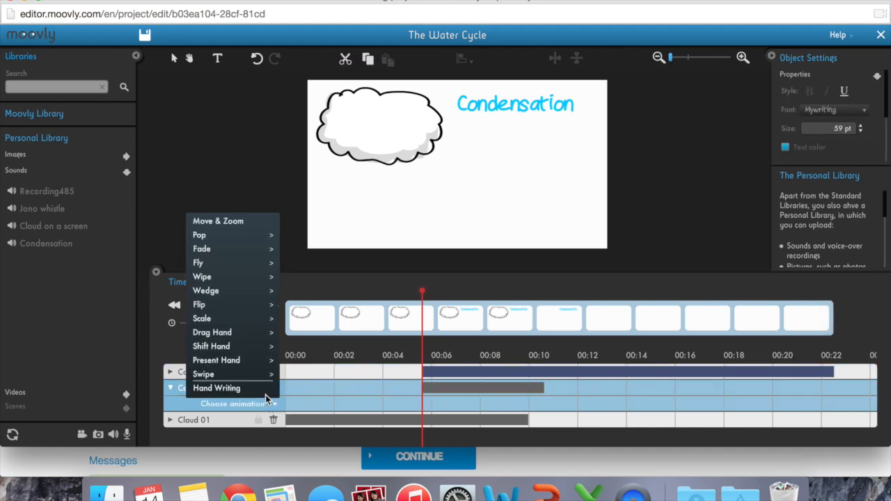
pyautogui.moveTo(256, 250)
pyautogui.click(286, 253)
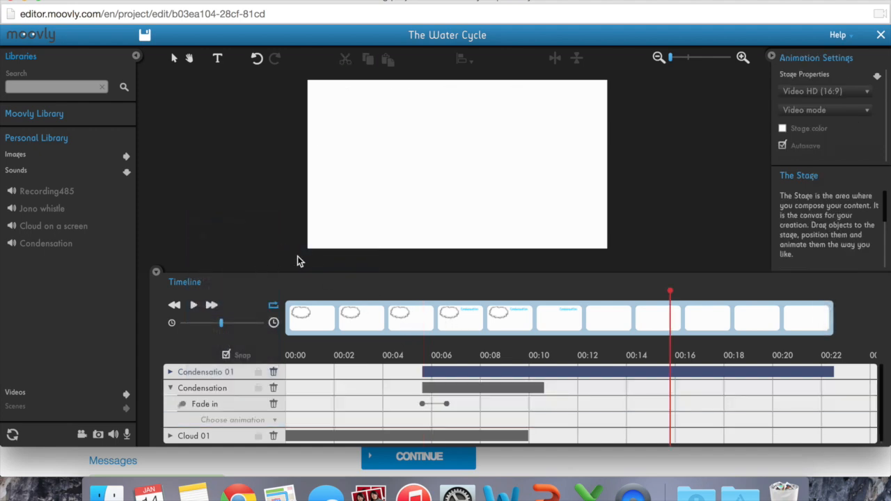
# Play the animation from the start of the timeline to check the text and voice-over timing.
pyautogui.click(662, 355)
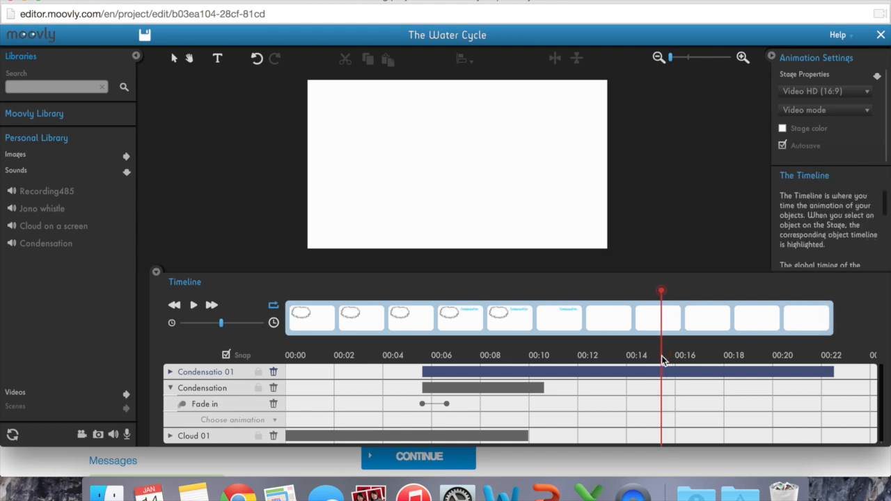
pyautogui.moveTo(662, 292); pyautogui.dragTo(227, 276)
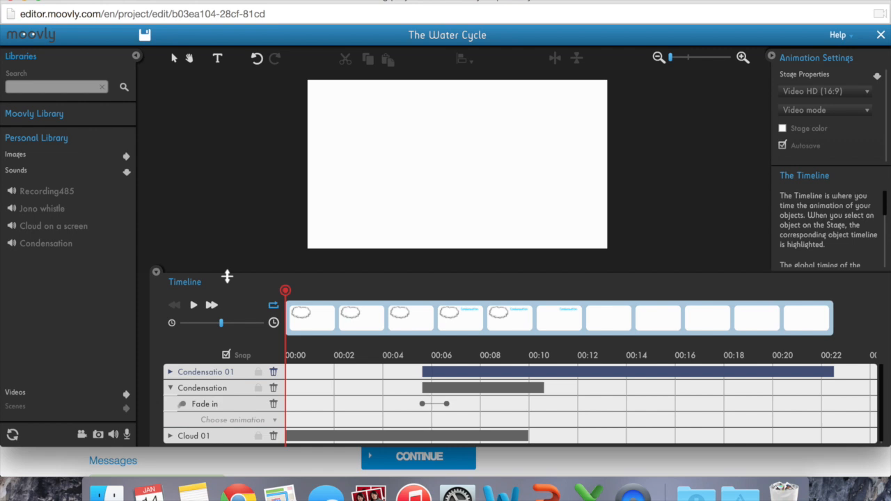
pyautogui.press('space')
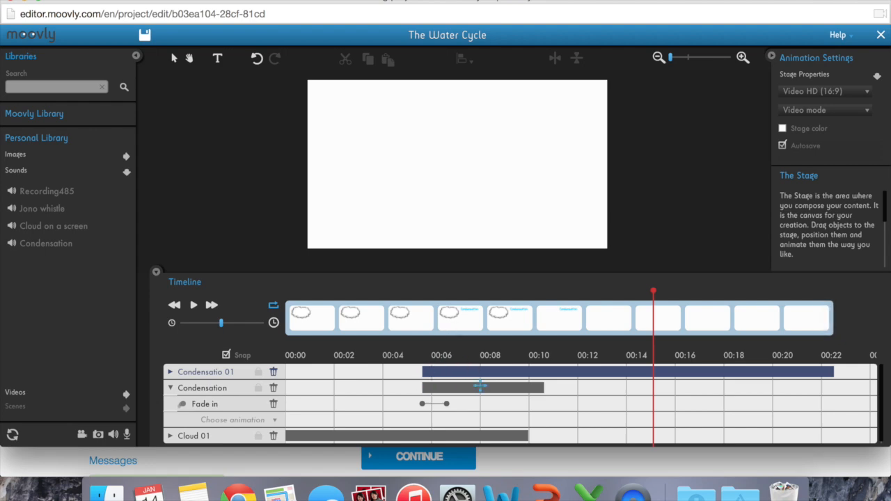
# Extend the Condensation text and the cloud to end with the voice-over at about 22.5 seconds, and preview the result.
pyautogui.click(505, 430)
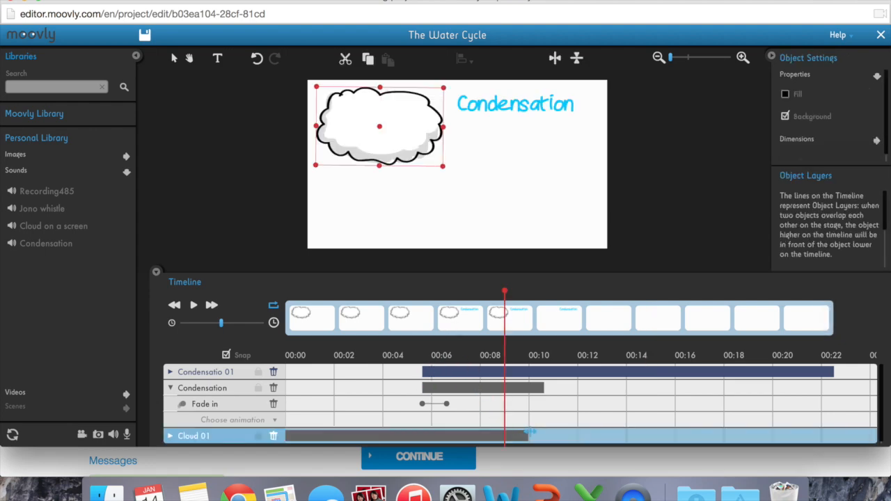
pyautogui.click(539, 386)
pyautogui.moveTo(545, 385); pyautogui.dragTo(760, 395)
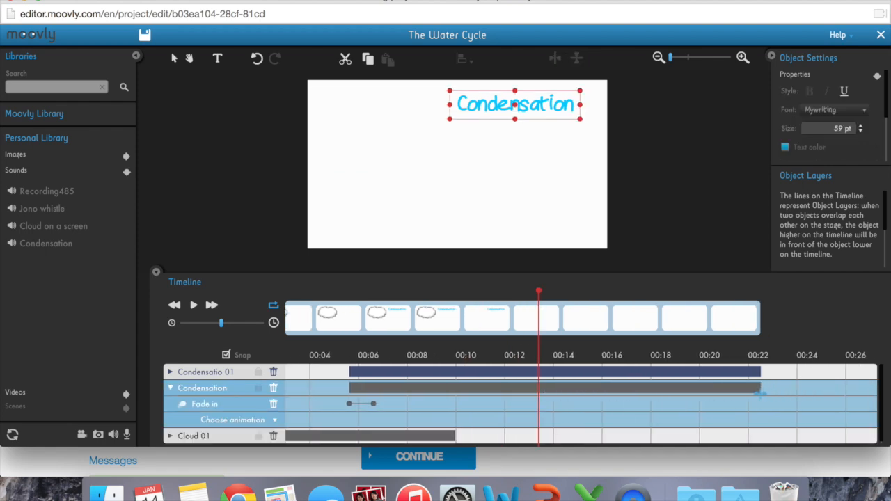
pyautogui.moveTo(458, 436); pyautogui.dragTo(753, 423)
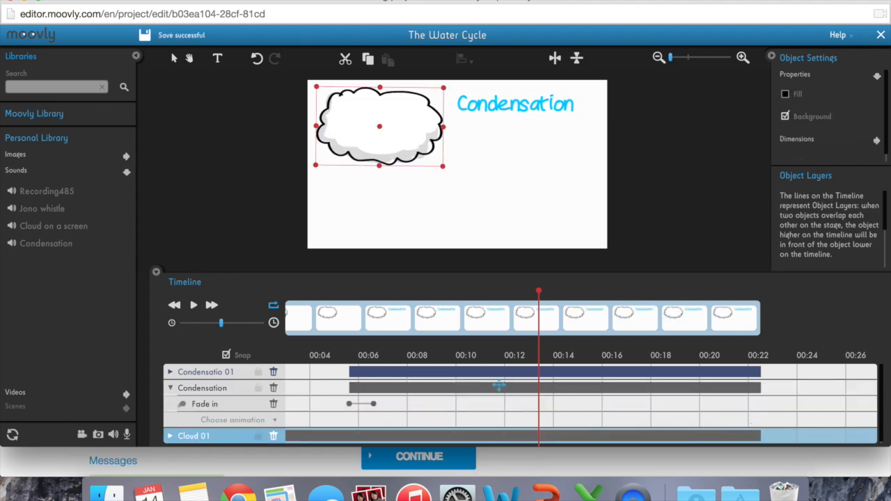
pyautogui.press('space')
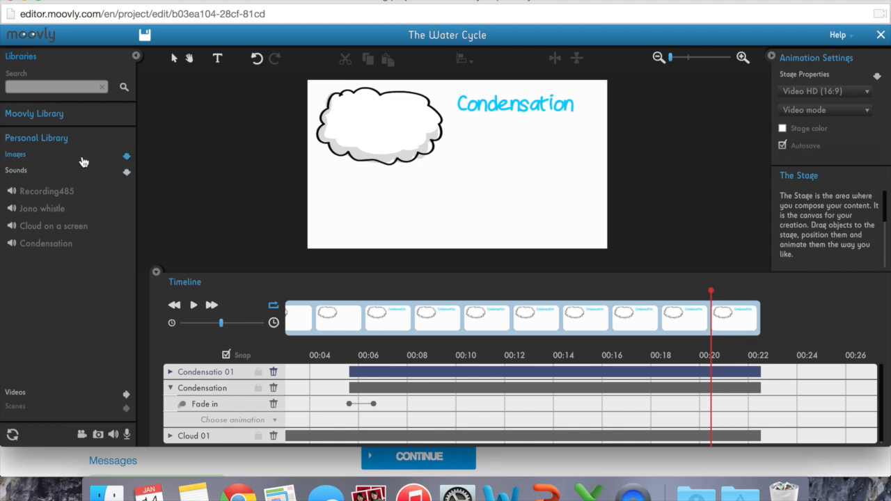
# Search the library for "rain", place the rainfall graphic below the cloud, and enlarge and rotate it.
pyautogui.click(65, 87)
pyautogui.write('rain')
pyautogui.press('Return')
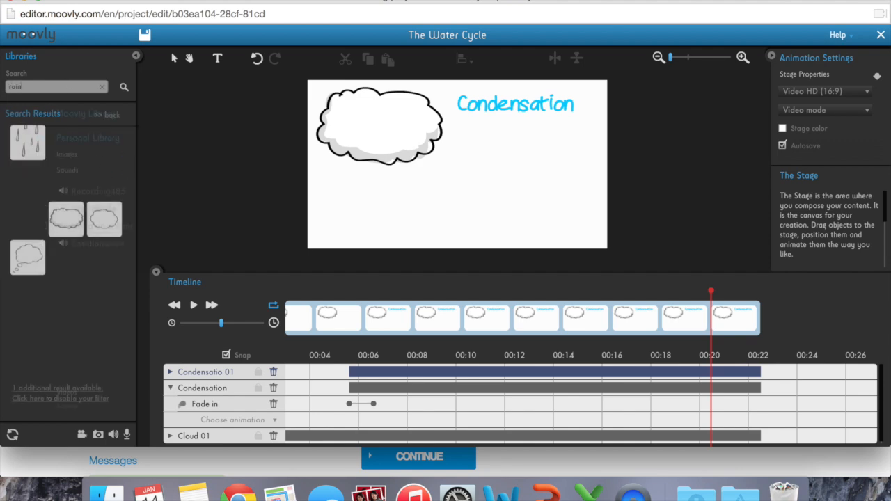
pyautogui.moveTo(36, 148)
pyautogui.moveTo(36, 148); pyautogui.dragTo(397, 192)
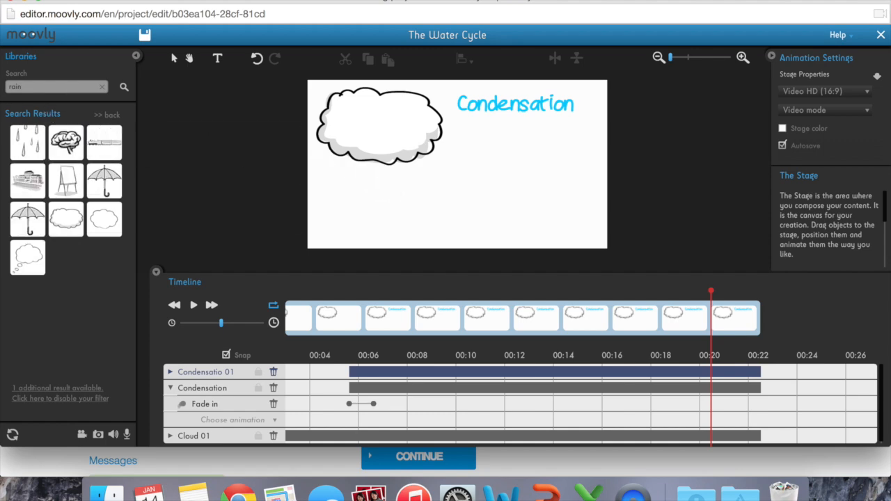
pyautogui.moveTo(460, 138); pyautogui.dragTo(565, 219)
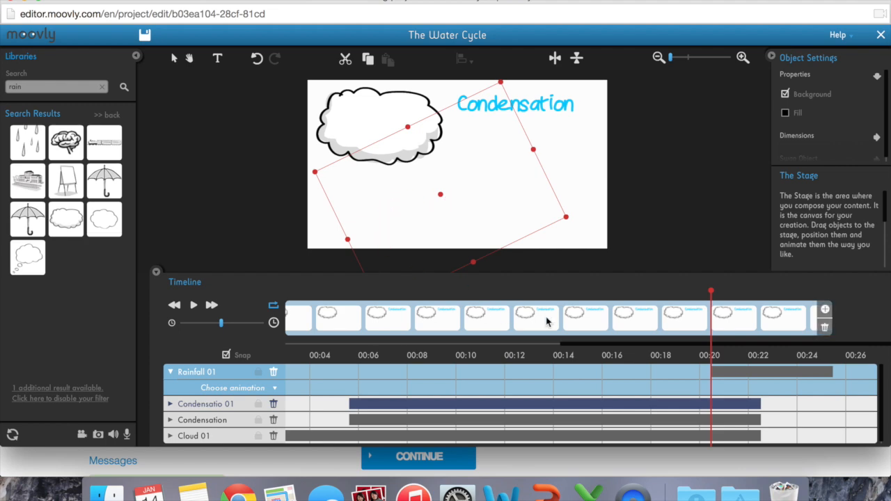
# Move the rainfall object to start at about 18 seconds on the timeline and select the whole clip.
pyautogui.moveTo(720, 372); pyautogui.dragTo(664, 374)
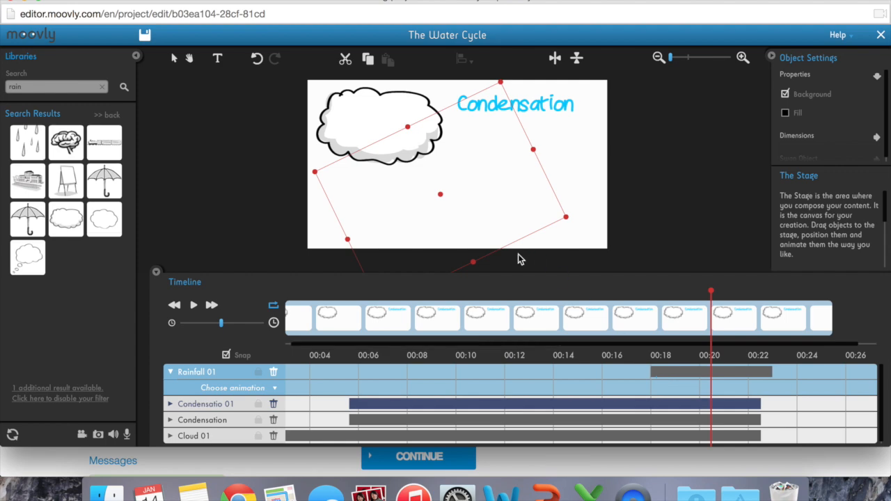
pyautogui.click(572, 171)
pyautogui.click(636, 334)
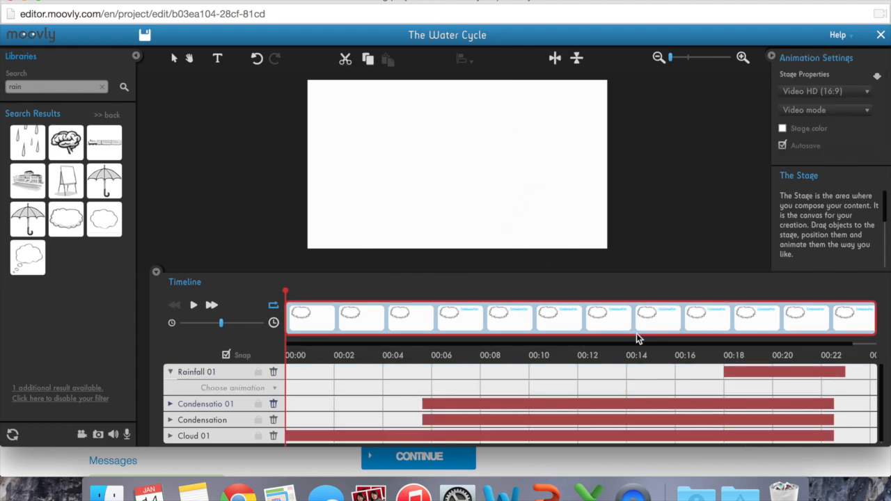
# Preview the animation from about 17 seconds to check how the rainfall plays.
pyautogui.click(704, 297)
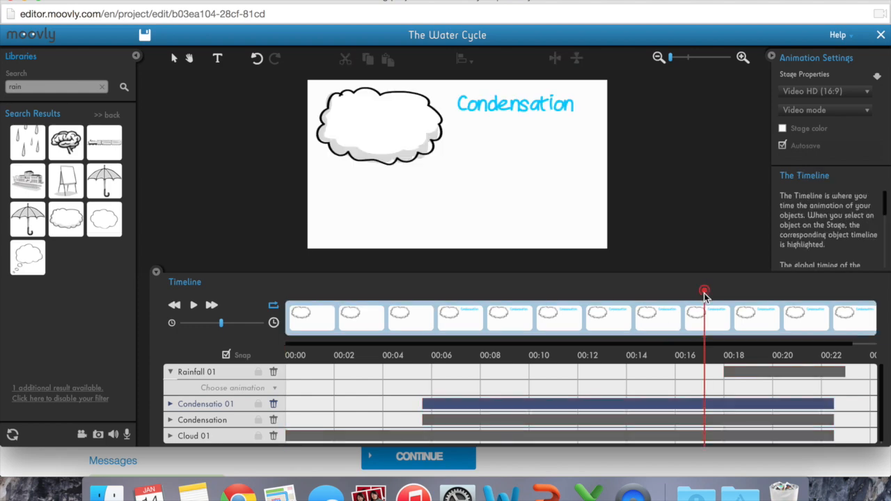
pyautogui.press('space')
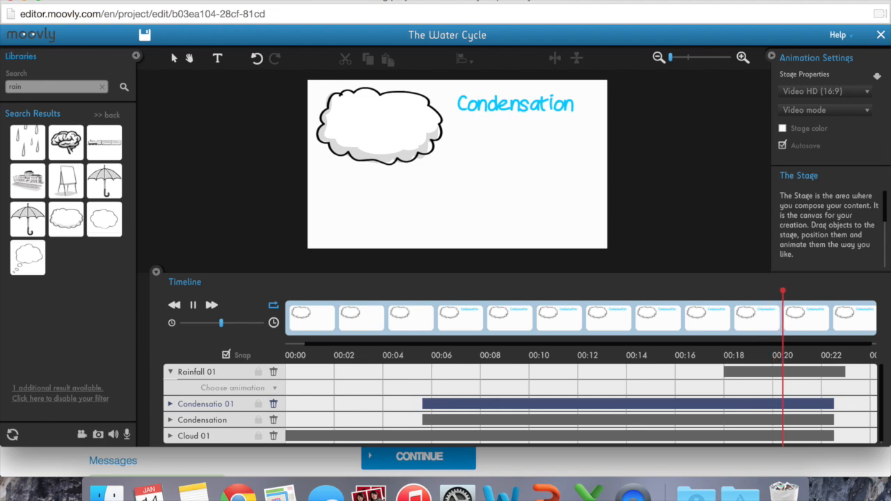
pyautogui.press('space')
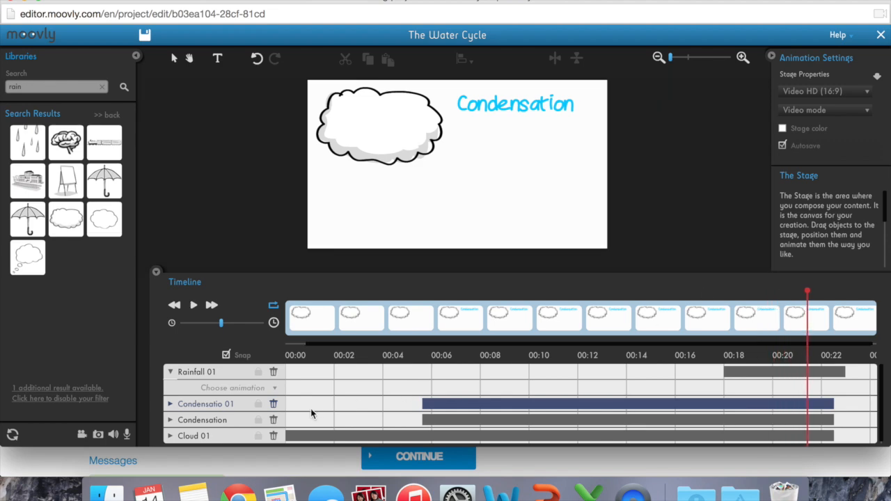
# Add the Let it rain animation to the rainfall object and preview it from about 17 seconds.
pyautogui.click(267, 389)
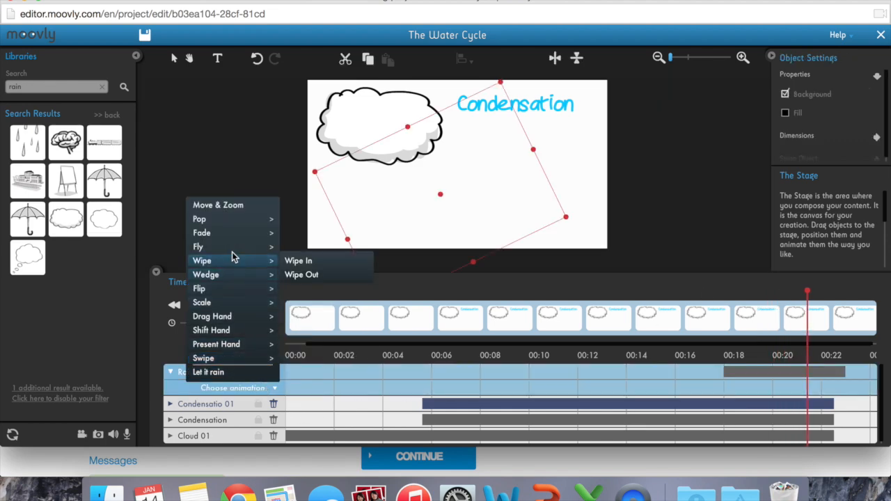
pyautogui.moveTo(234, 256)
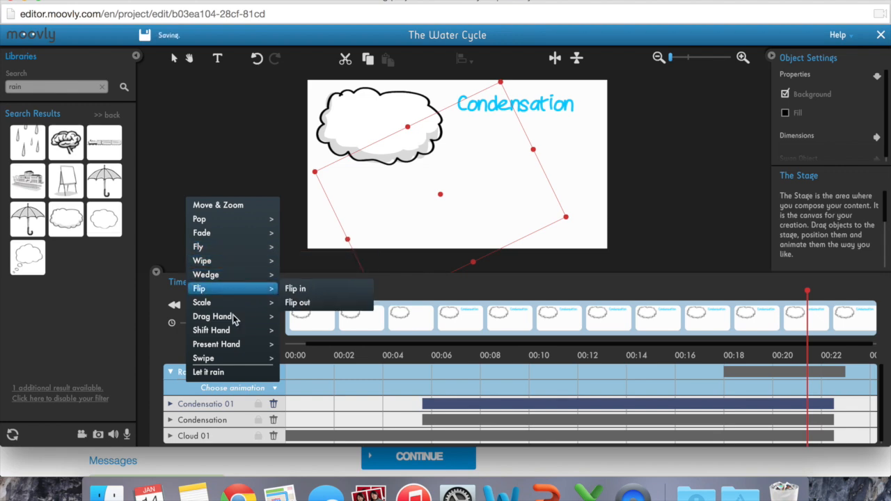
pyautogui.click(238, 372)
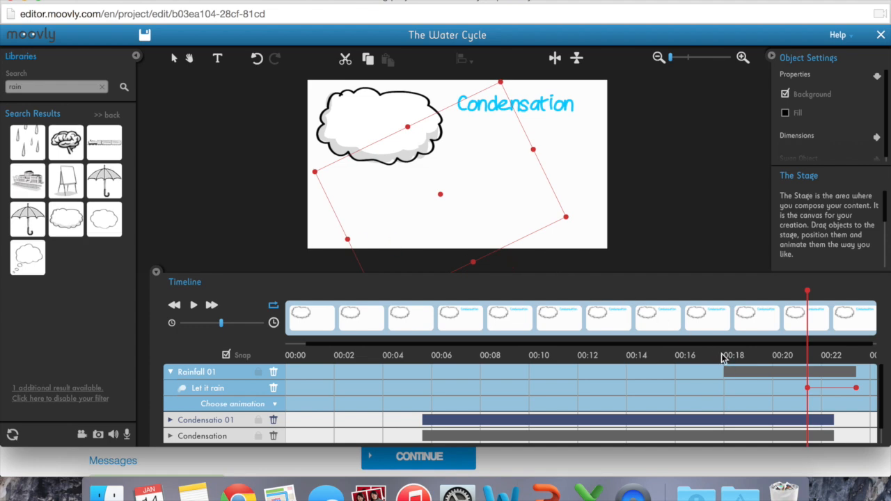
pyautogui.click(698, 299)
pyautogui.press('space')
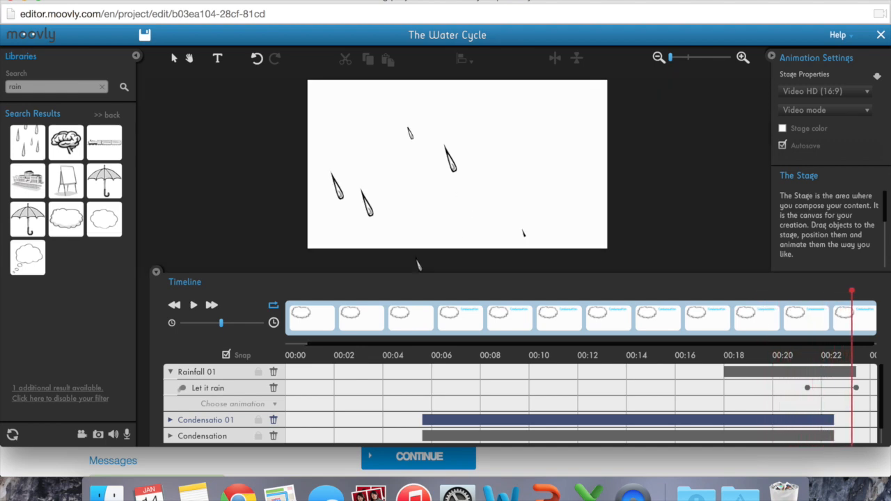
# Retime the Let it rain animation to run from about 18 to 23.5 seconds, and preview it from about 17 seconds.
pyautogui.moveTo(807, 388); pyautogui.dragTo(696, 397)
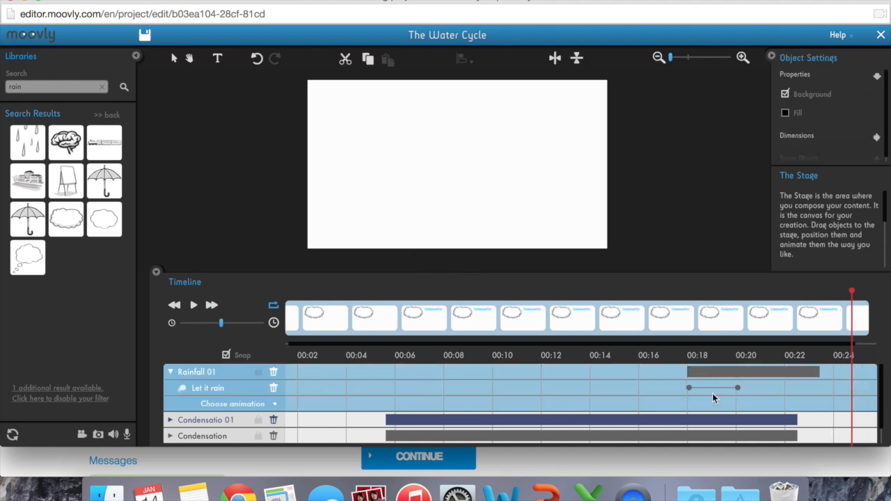
pyautogui.moveTo(748, 388); pyautogui.dragTo(822, 383)
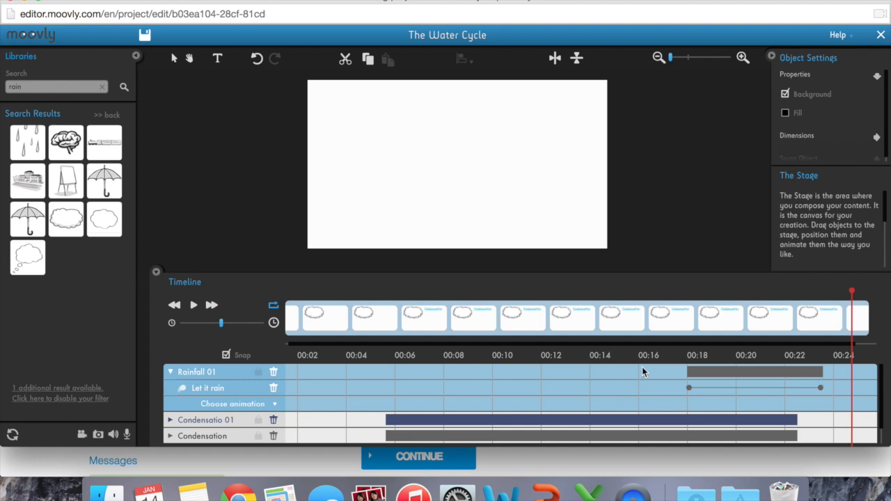
pyautogui.click(687, 326)
pyautogui.moveTo(285, 291); pyautogui.dragTo(706, 284)
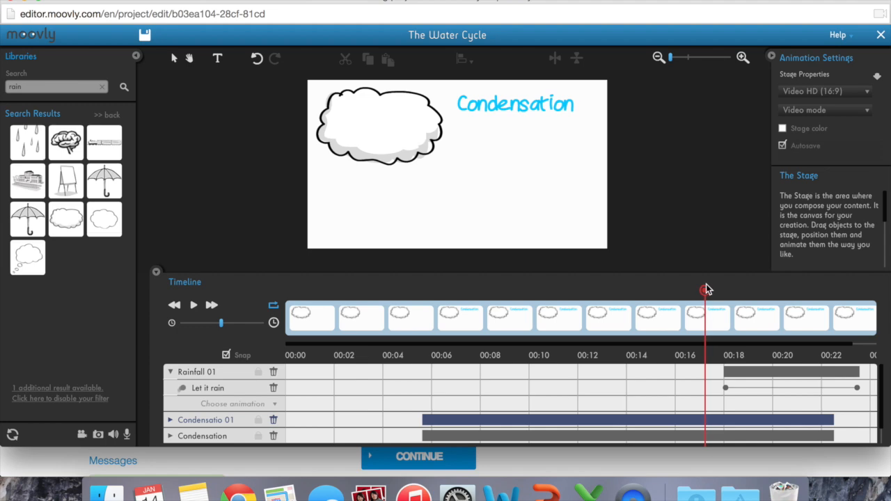
pyautogui.press('space')
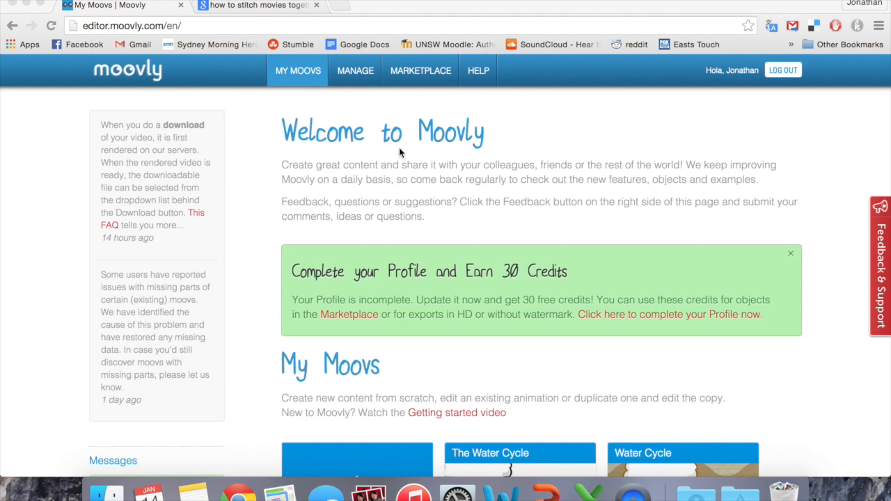
# Open the details page of The Water Cycle from the My Moovs list.
pyautogui.scroll(-1, 283, 148)
pyautogui.scroll(-3, 282, 149)
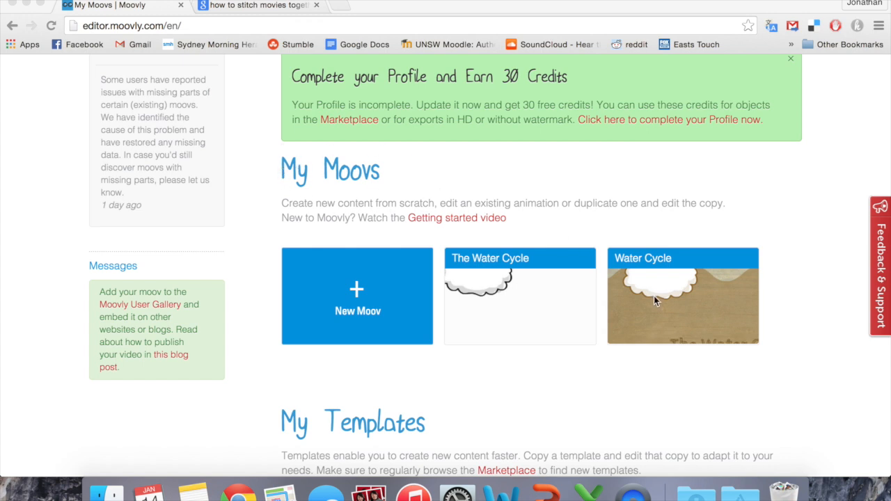
pyautogui.moveTo(510, 295)
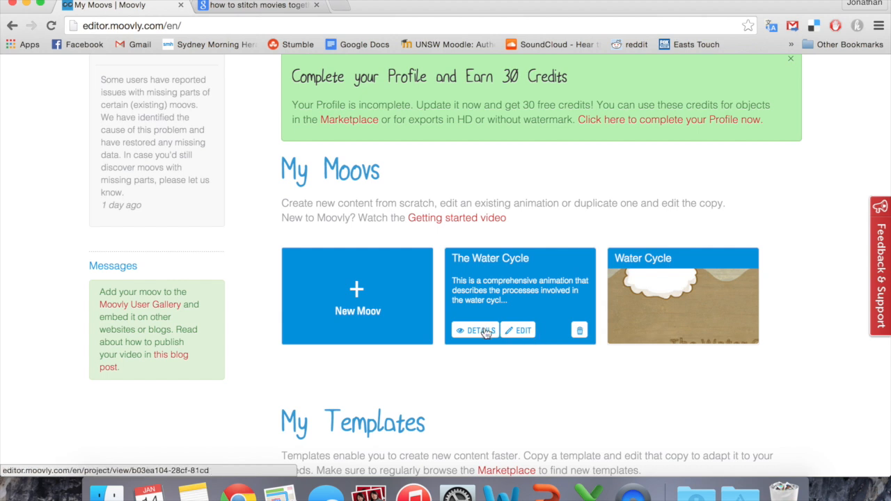
pyautogui.click(485, 331)
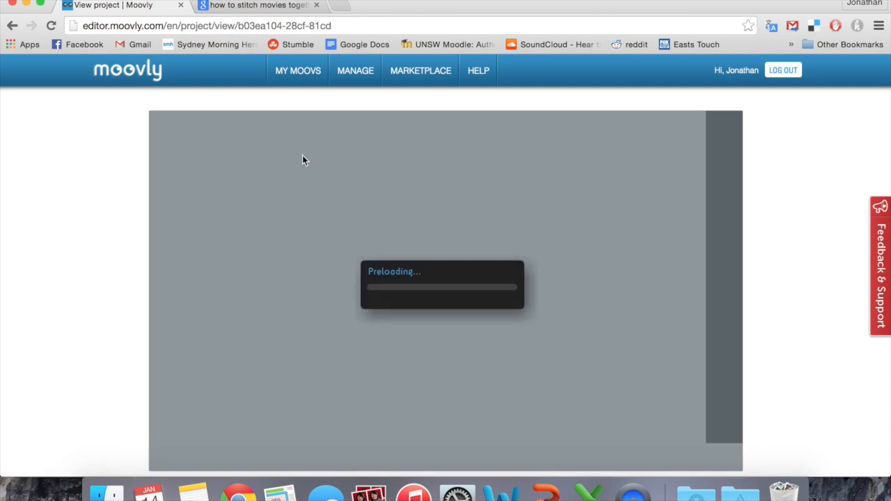
# Start downloading The Water Cycle as a video from its project page.
pyautogui.scroll(-1, 117, 128)
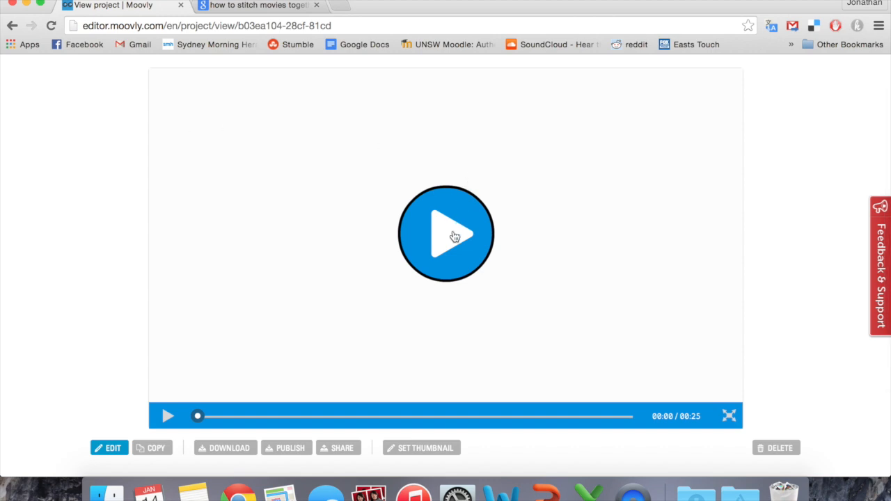
pyautogui.scroll(-1, 103, 248)
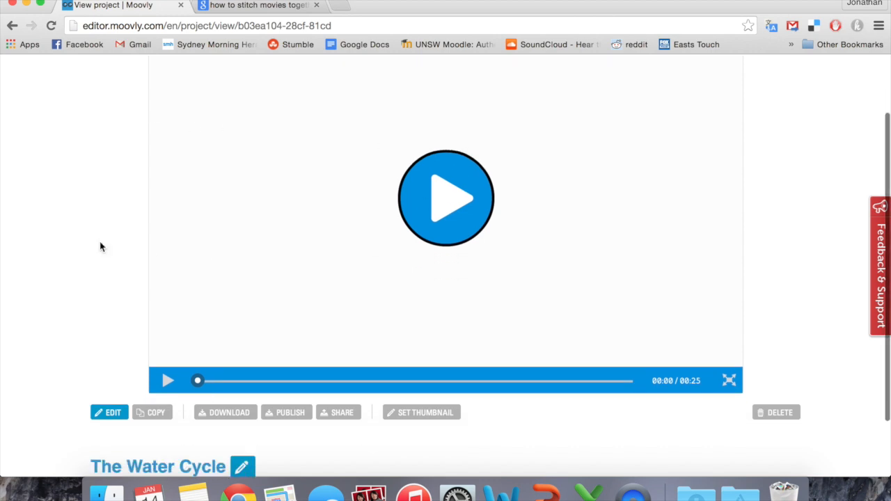
pyautogui.click(239, 409)
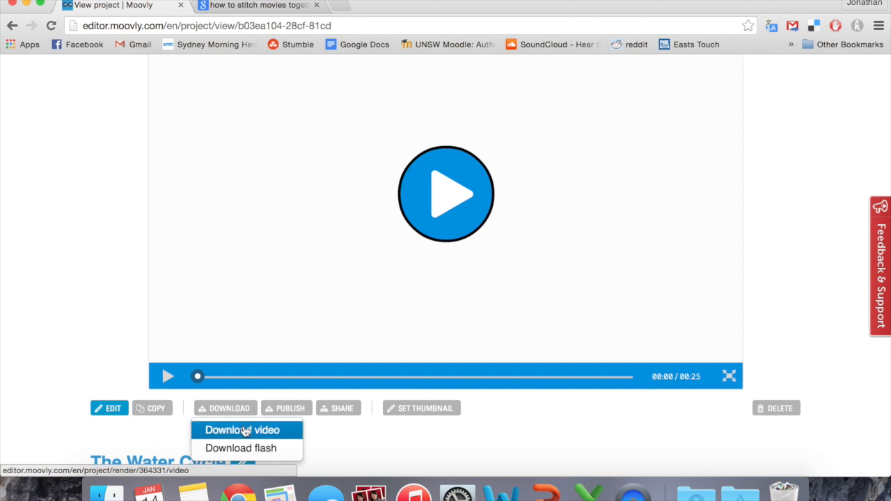
pyautogui.click(259, 436)
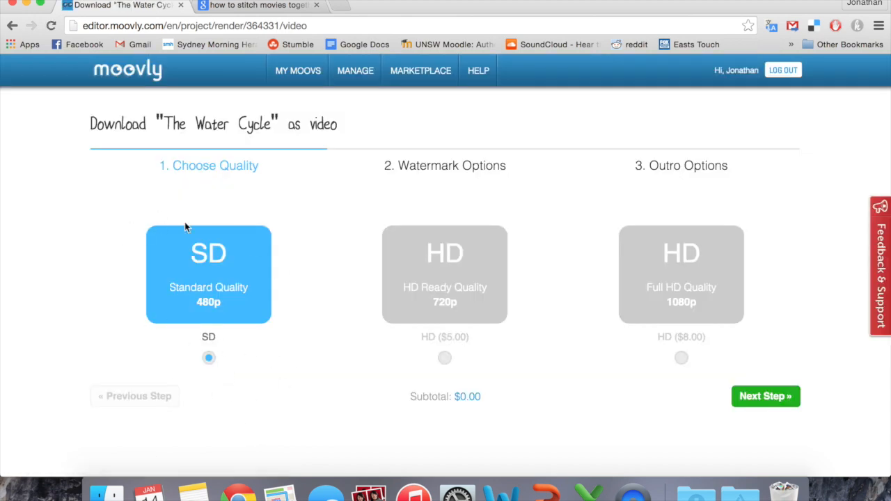
# Export the video in standard 480p quality with the large watermark and the Moovly outro, and check the request's status on the project page.
pyautogui.click(761, 396)
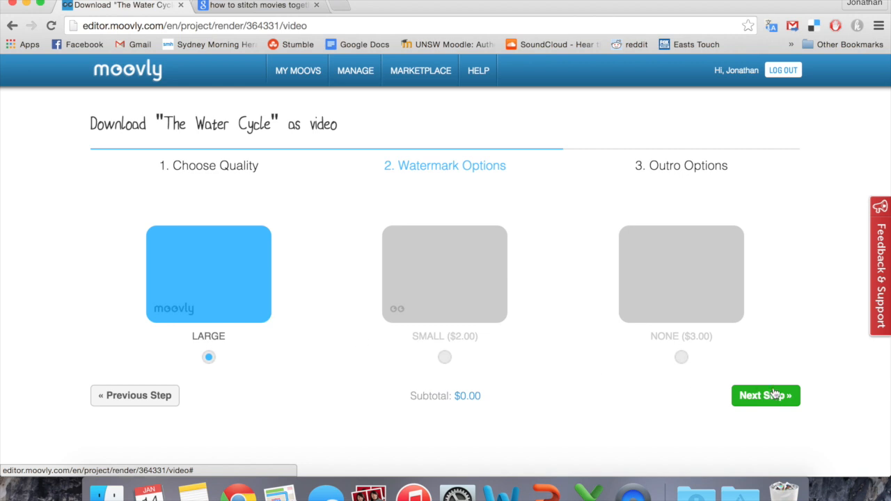
pyautogui.click(764, 397)
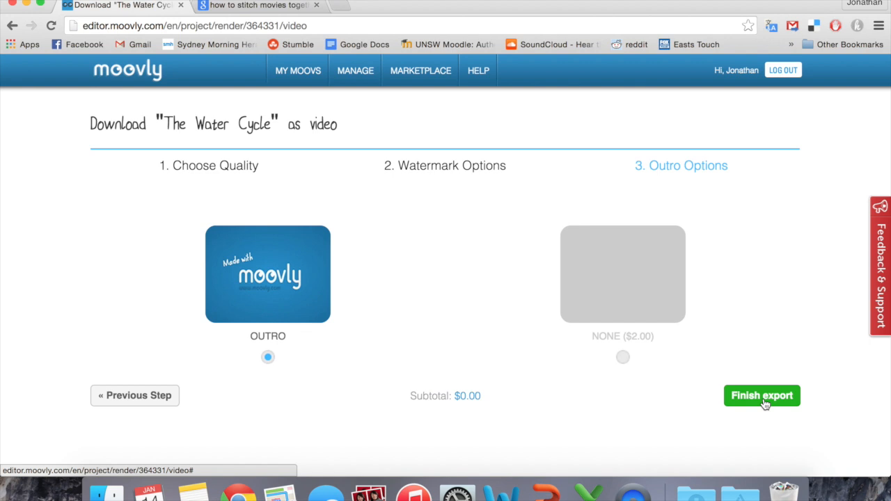
pyautogui.click(765, 396)
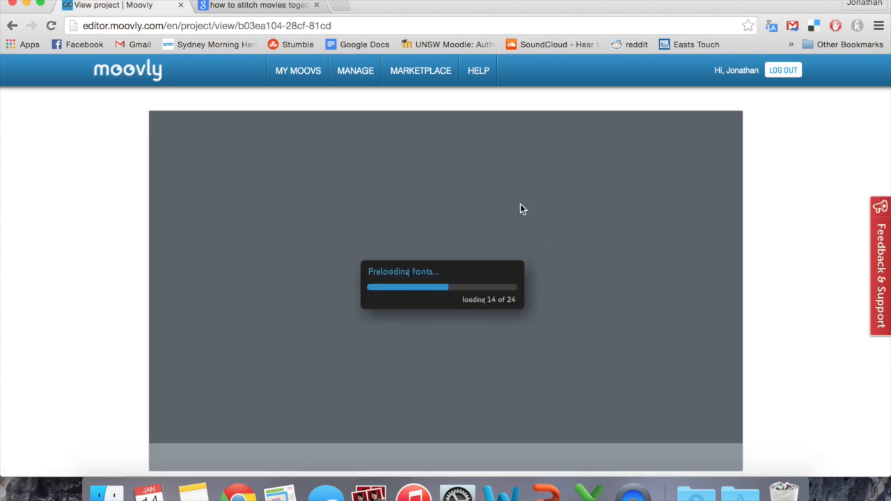
pyautogui.scroll(-2, 542, 194)
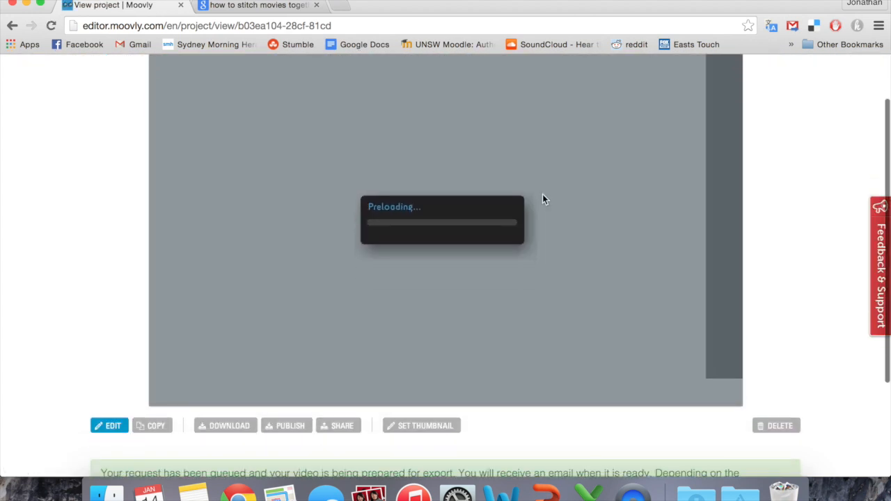
pyautogui.scroll(-2, 542, 199)
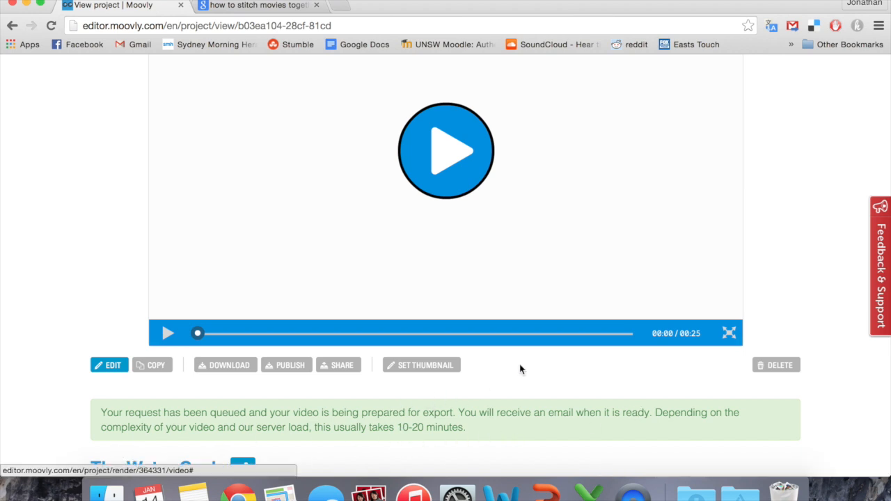
pyautogui.scroll(-3, 525, 367)
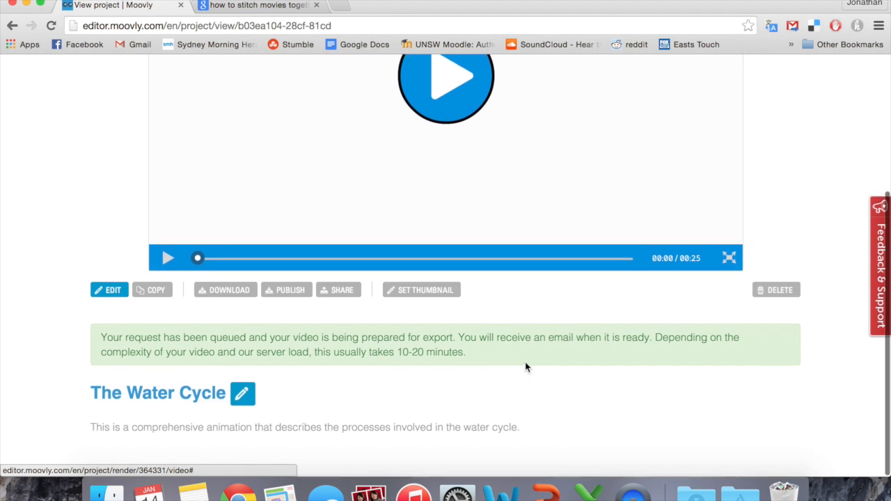
pyautogui.scroll(4, 475, 370)
pyautogui.scroll(1, 474, 368)
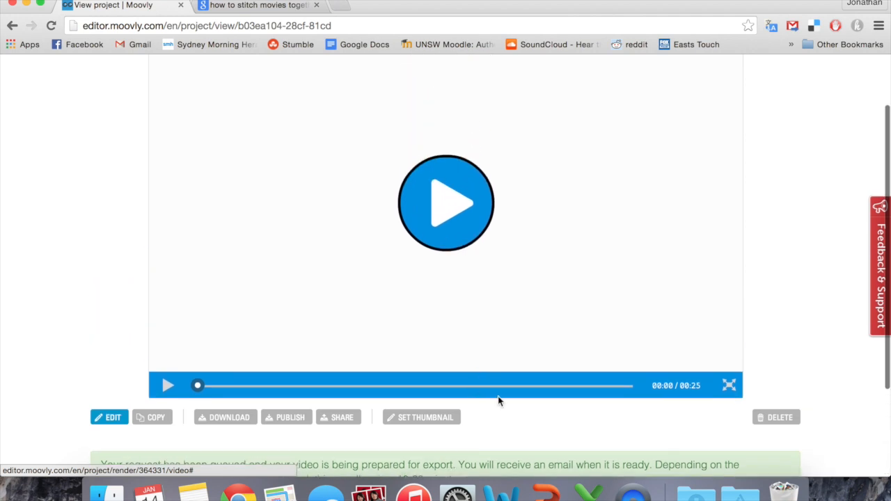